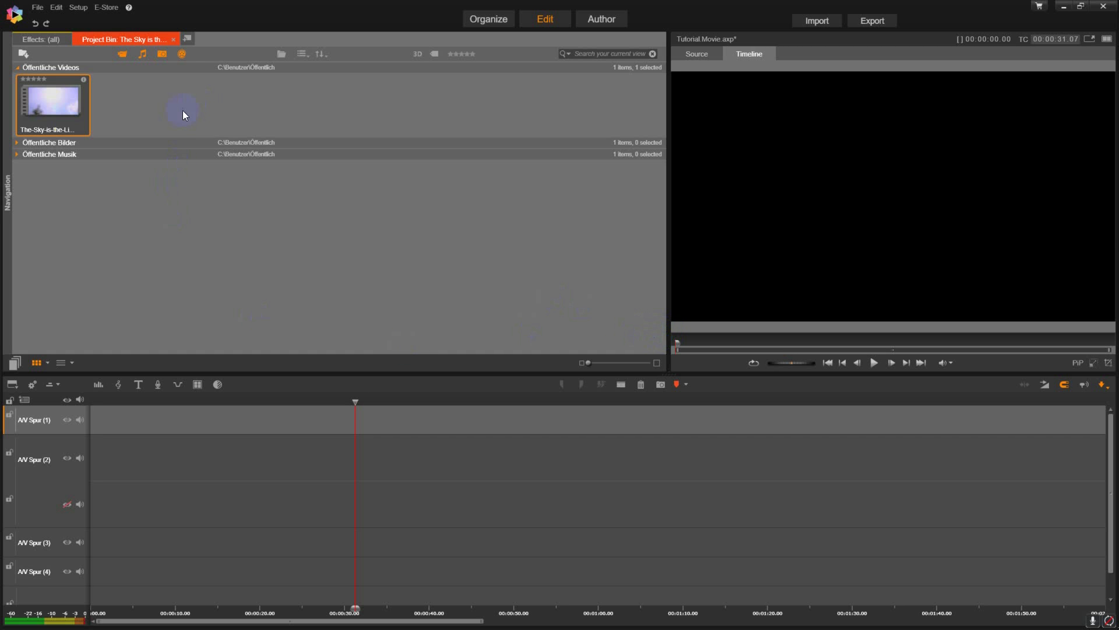
Place The-Sky-is-the-Limit.mpg at the start of track A/V Spur (3), and delete the unnamed track and A/V Spur (2) above it
drag(71, 92, 147, 544)
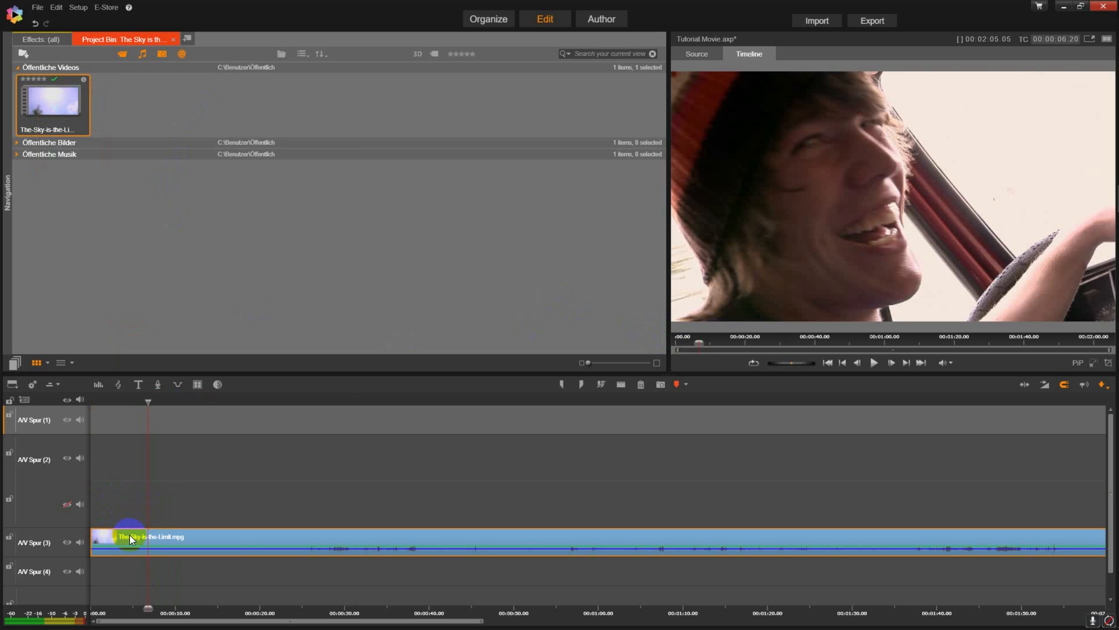
right_click(43, 506)
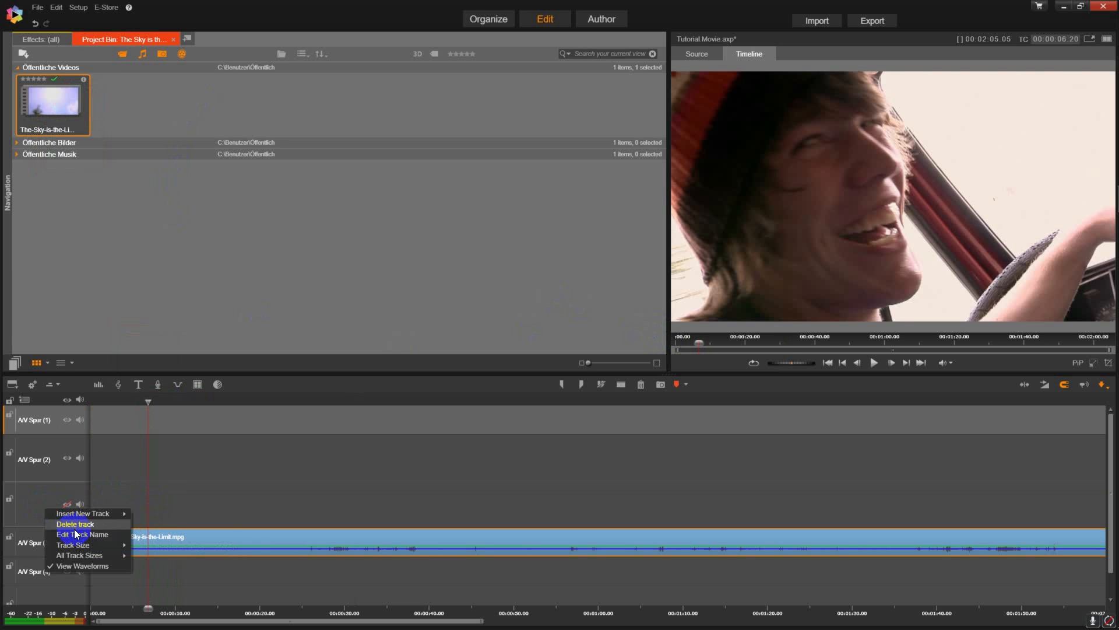
click(74, 527)
right_click(51, 474)
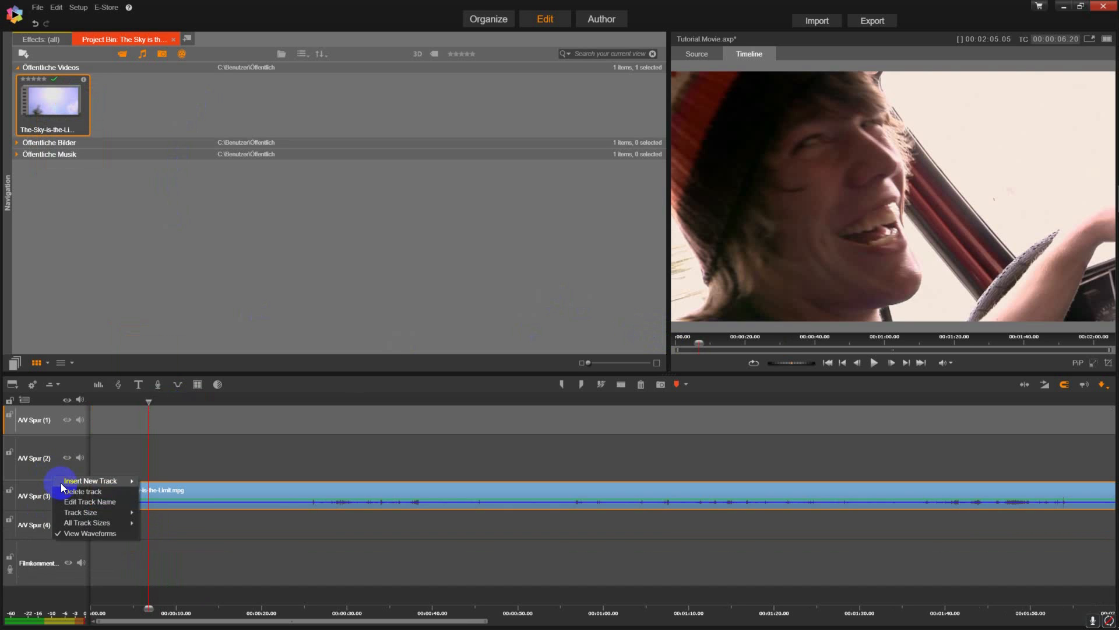
click(78, 492)
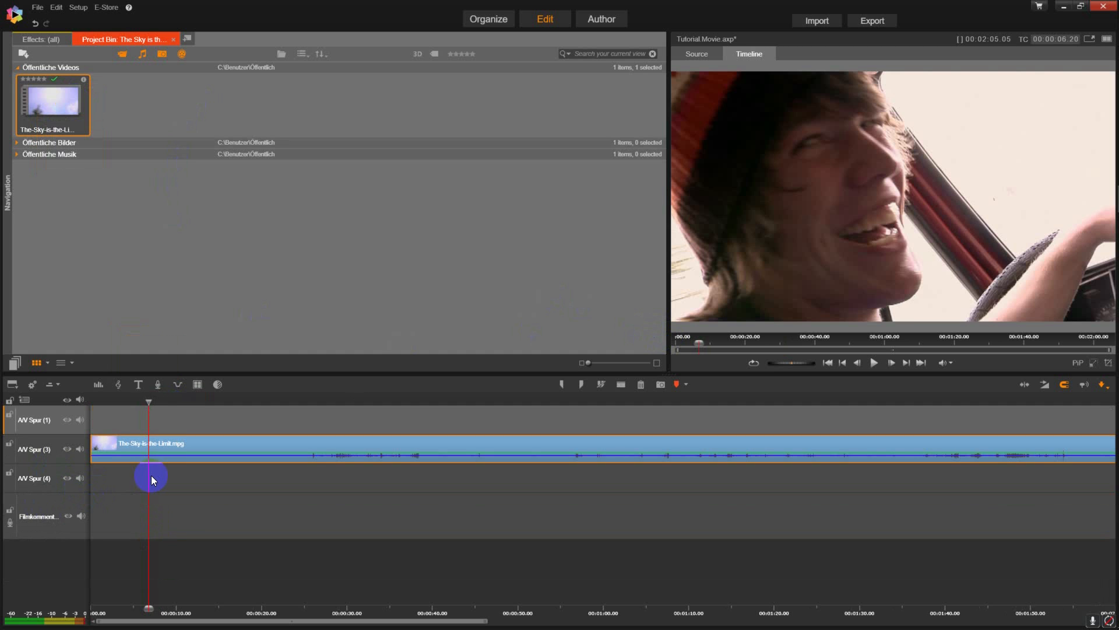
Split the clip on A/V Spur (3) at 00:00:33.21 and again at 00:00:51.20
drag(148, 402, 310, 412)
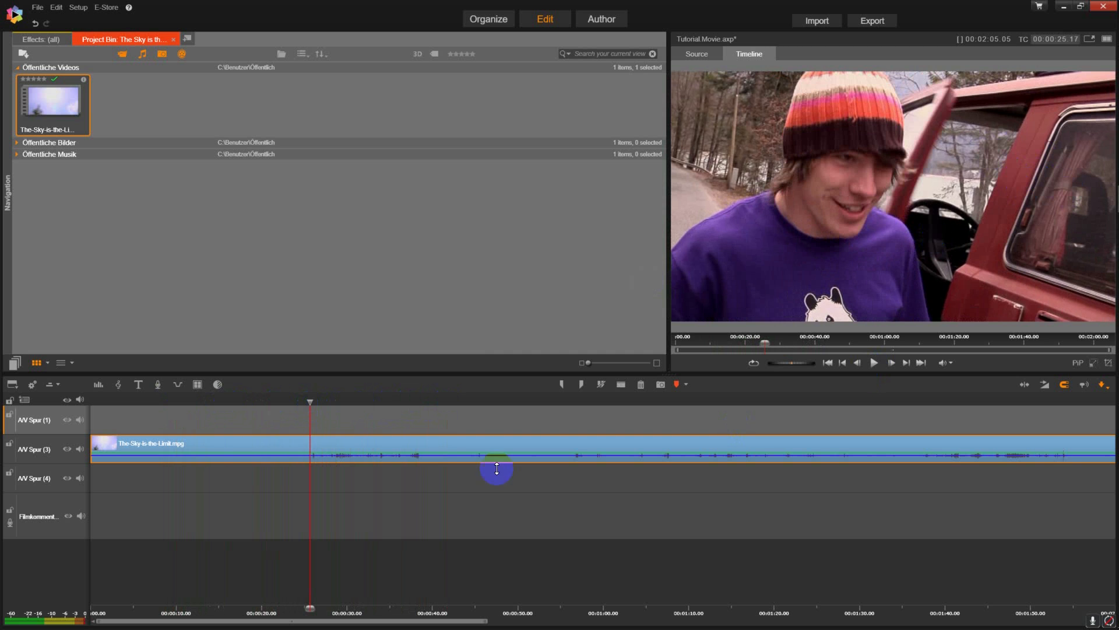
drag(308, 401, 379, 405)
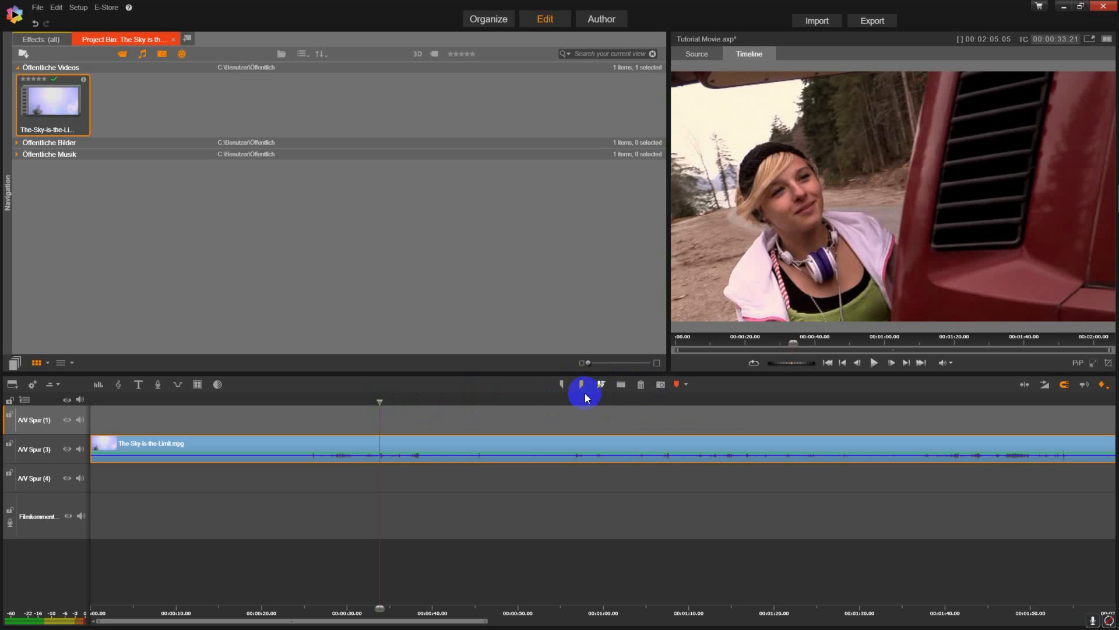
click(619, 385)
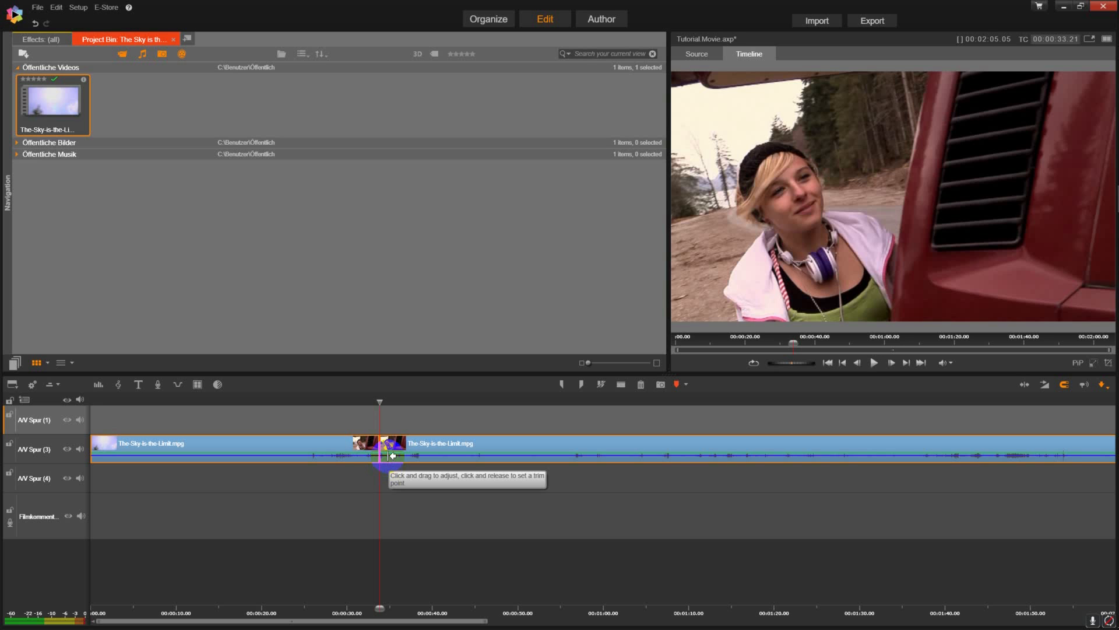
click(389, 426)
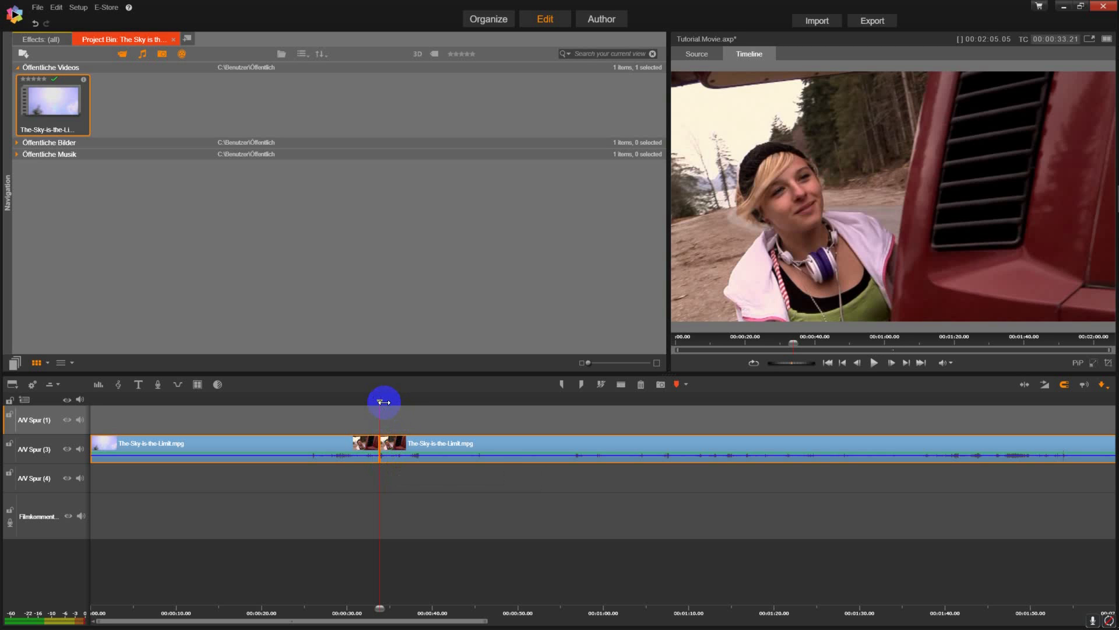
drag(379, 400, 532, 403)
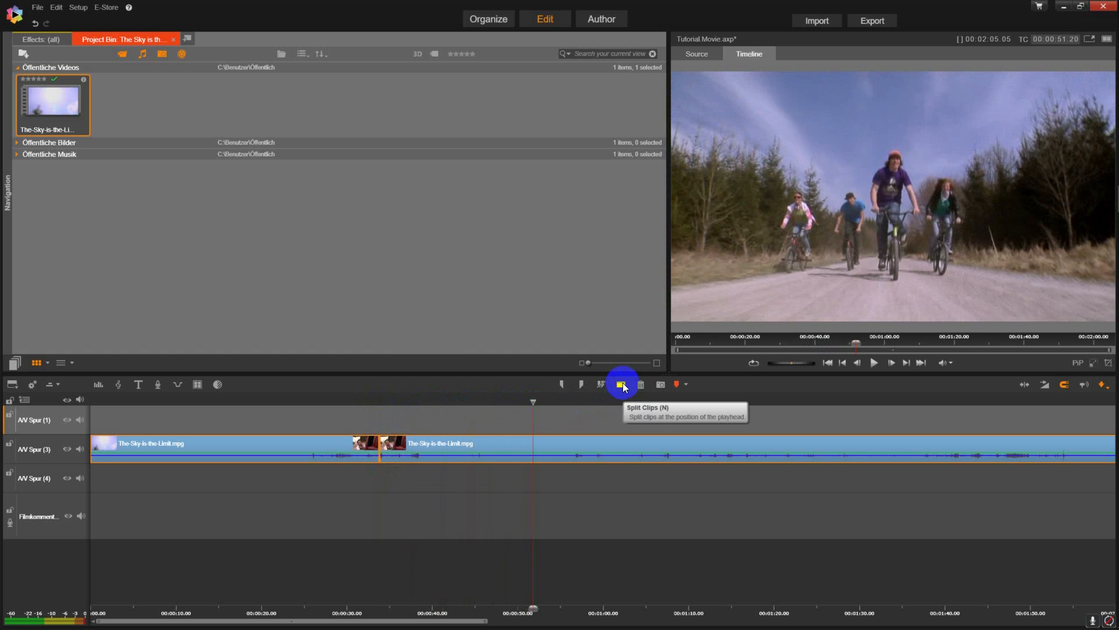
click(621, 385)
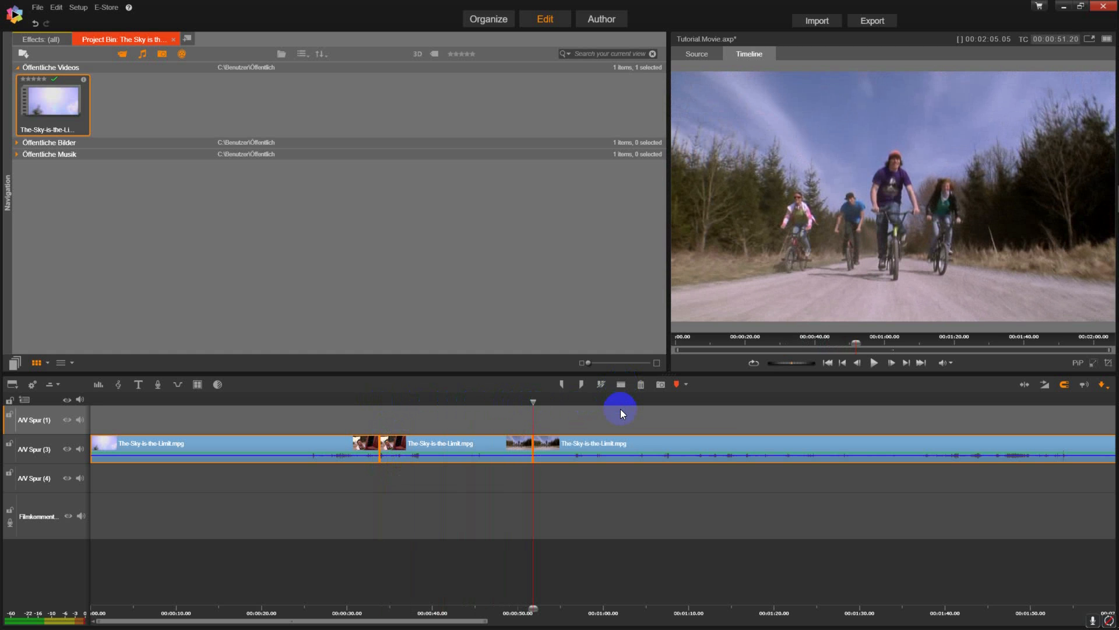
Delete the middle section between the two cuts on A/V Spur (3)
drag(534, 401, 569, 390)
click(468, 475)
click(467, 449)
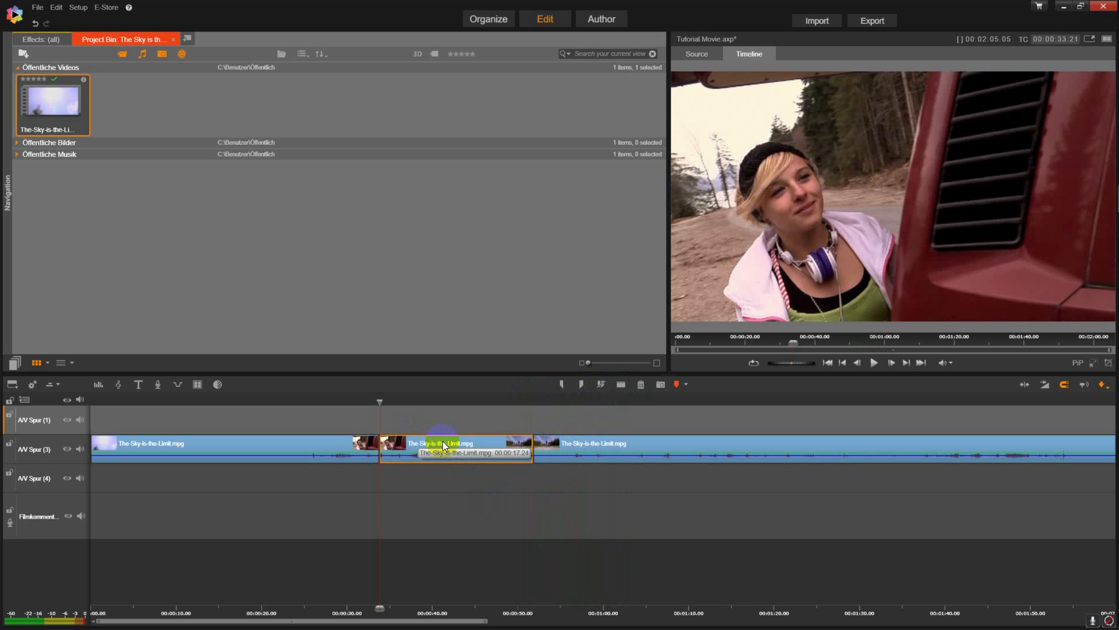
right_click(442, 442)
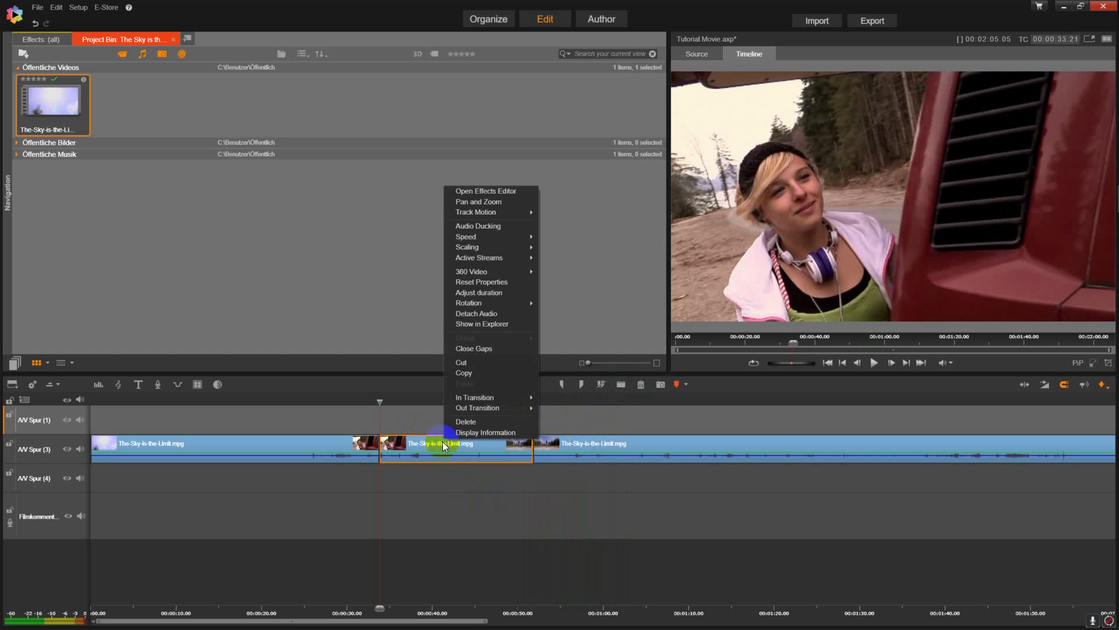
click(466, 422)
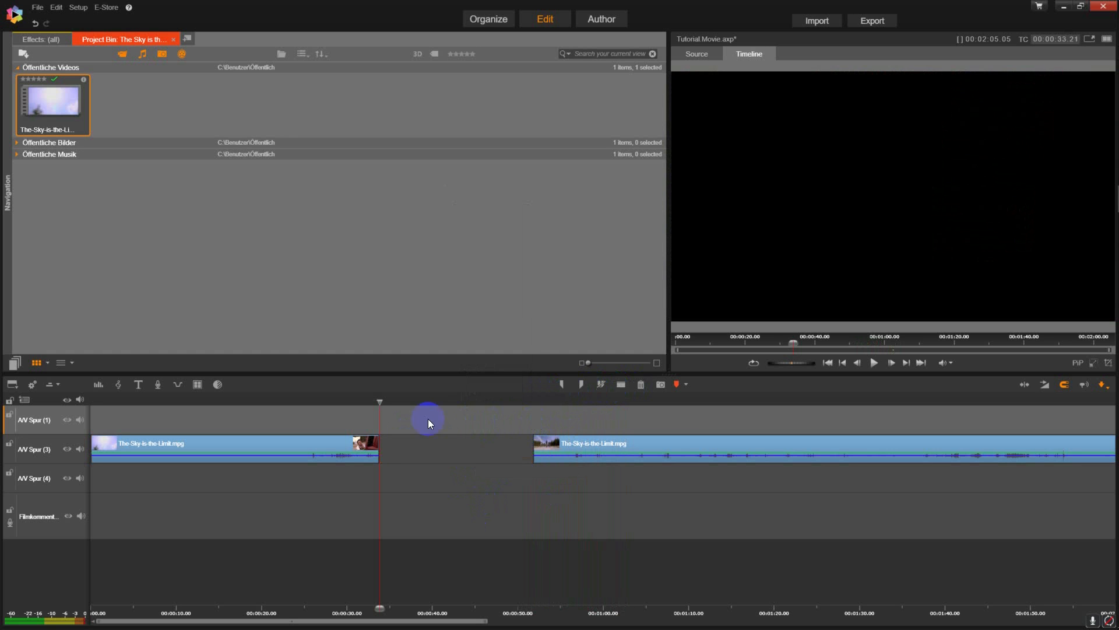
Play the timeline from just before the end of the first clip into the empty gap
drag(380, 401, 369, 401)
click(874, 362)
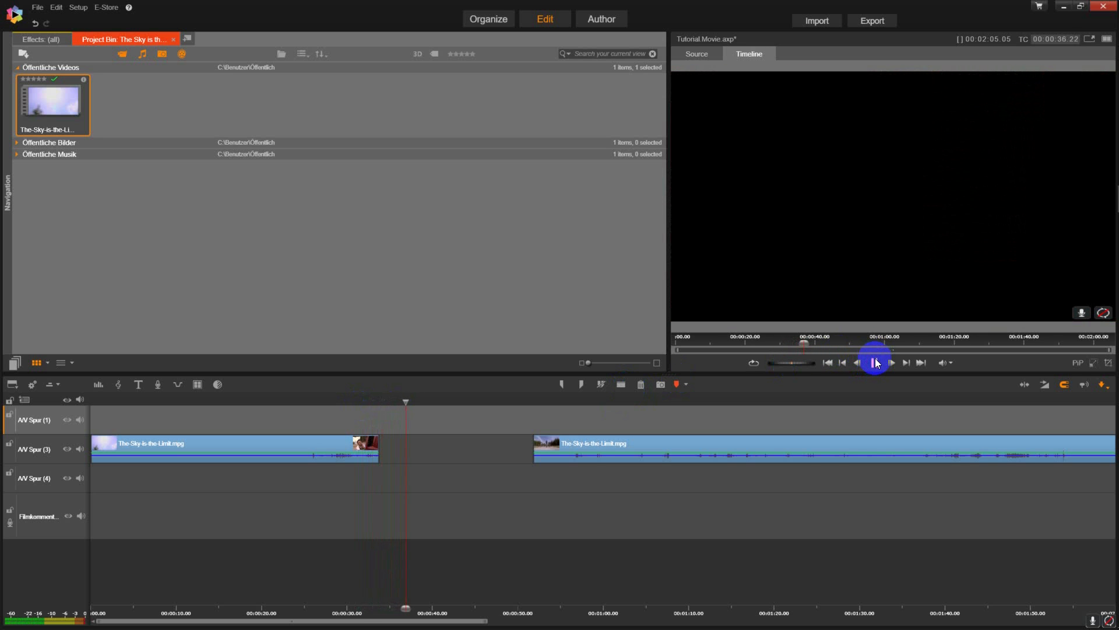
click(873, 363)
drag(428, 405, 474, 406)
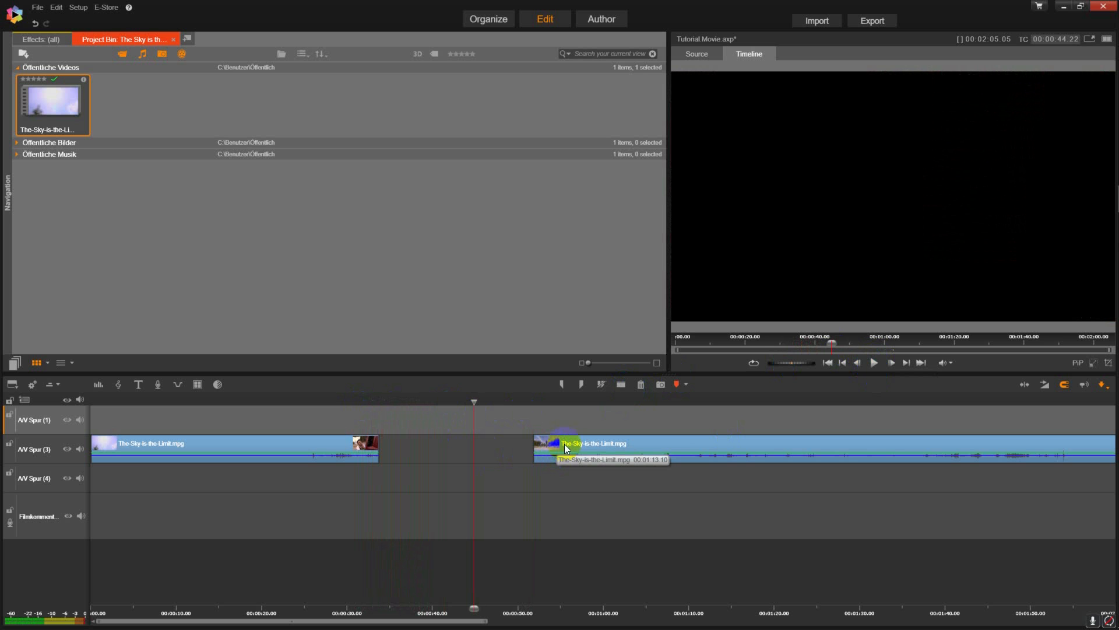
Move the second clip so it starts at 00:01:04.01, and close the gap between it and the first clip
drag(563, 443, 667, 449)
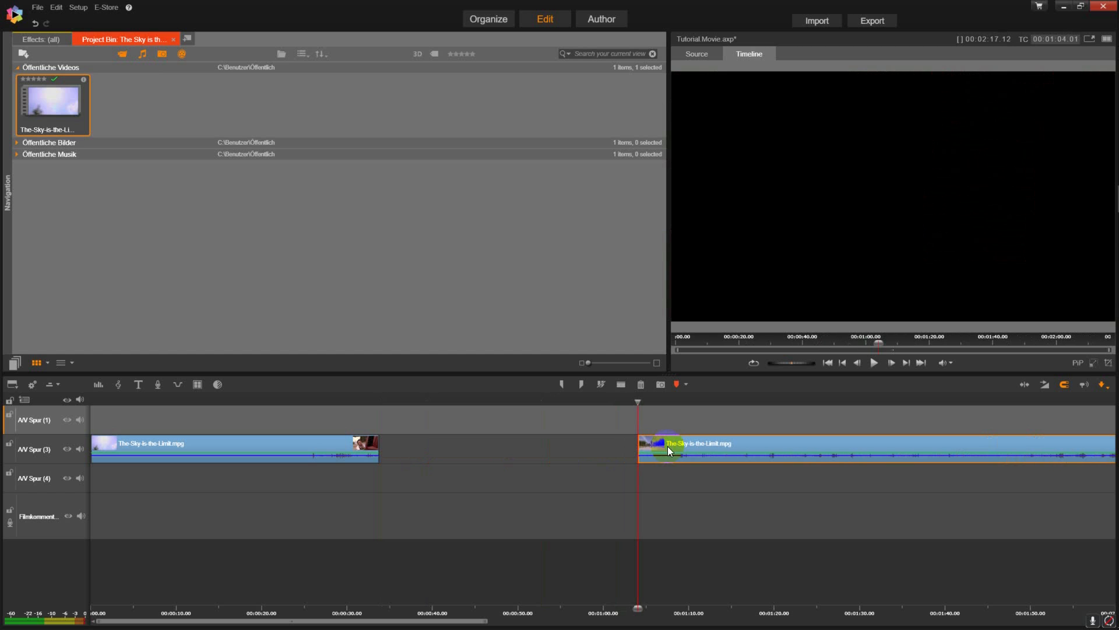
right_click(465, 447)
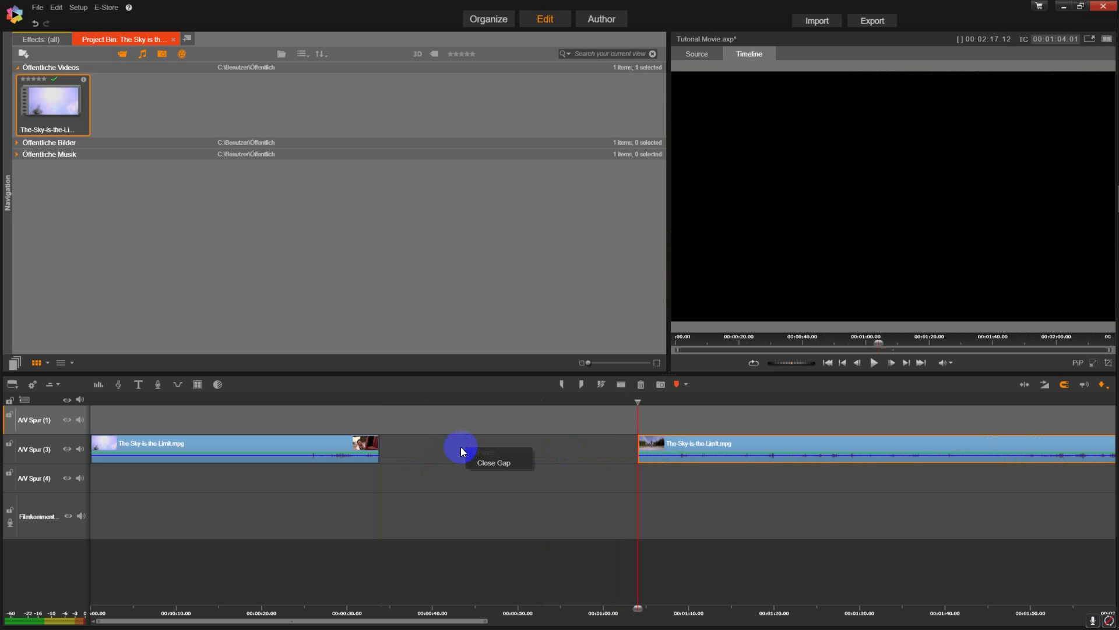
click(487, 462)
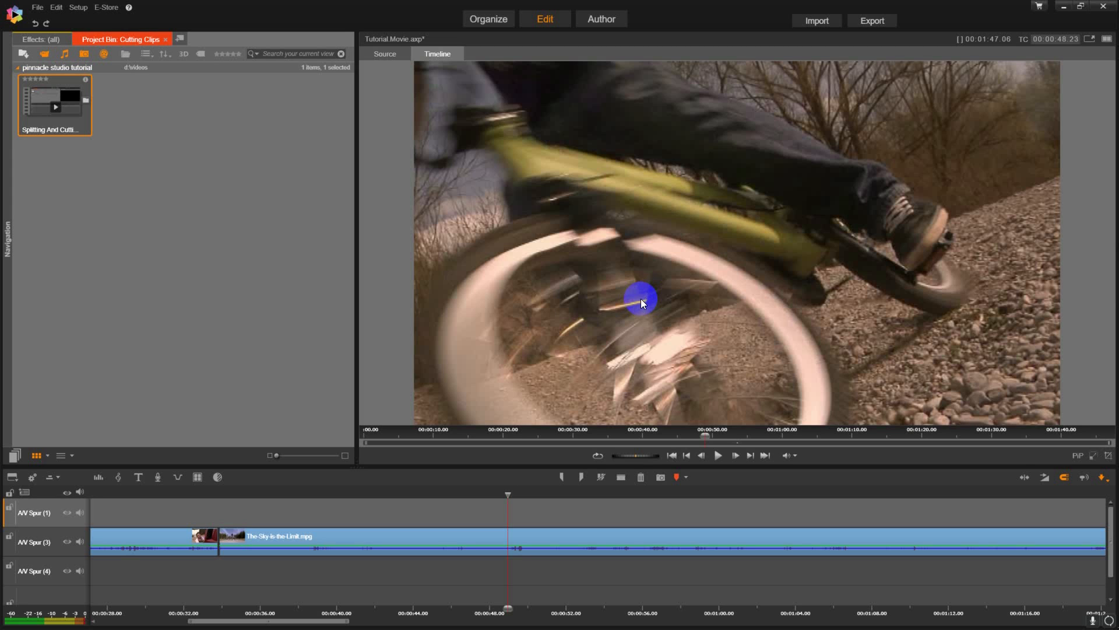
Detach the audio from both clips on A/V Spur (3) onto a separate track, and deselect the clips
click(268, 511)
drag(173, 509, 329, 550)
click(272, 523)
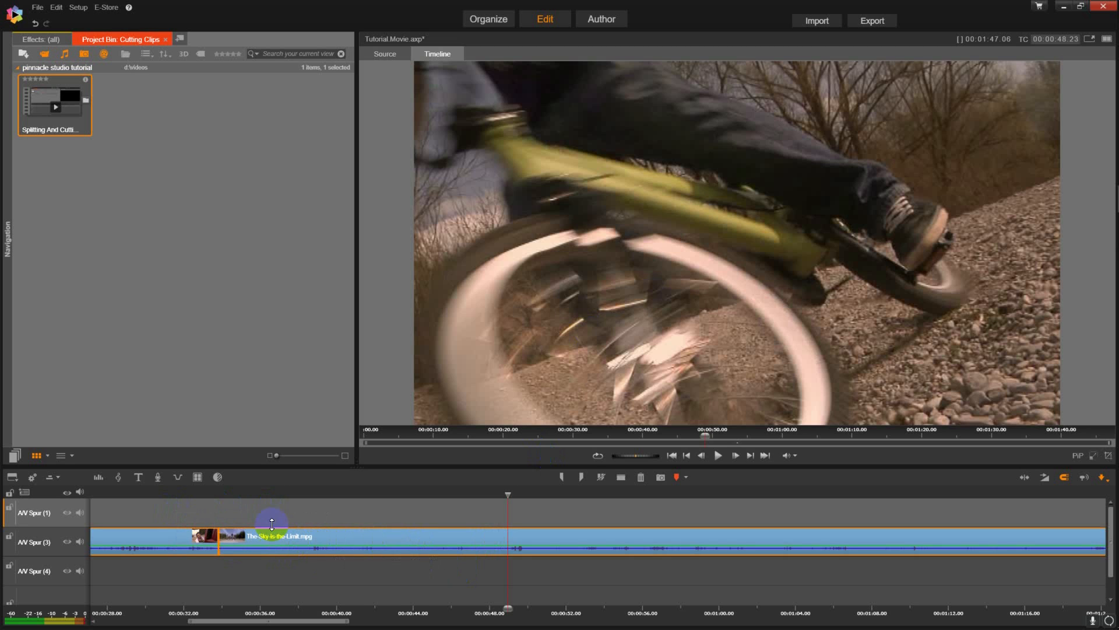
right_click(244, 537)
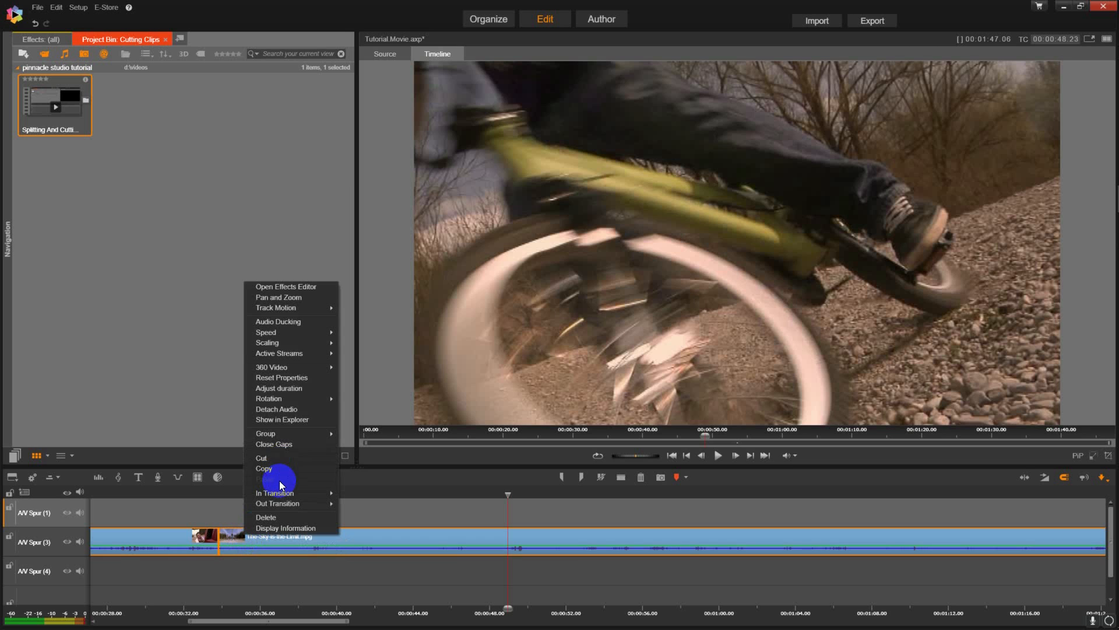
click(276, 410)
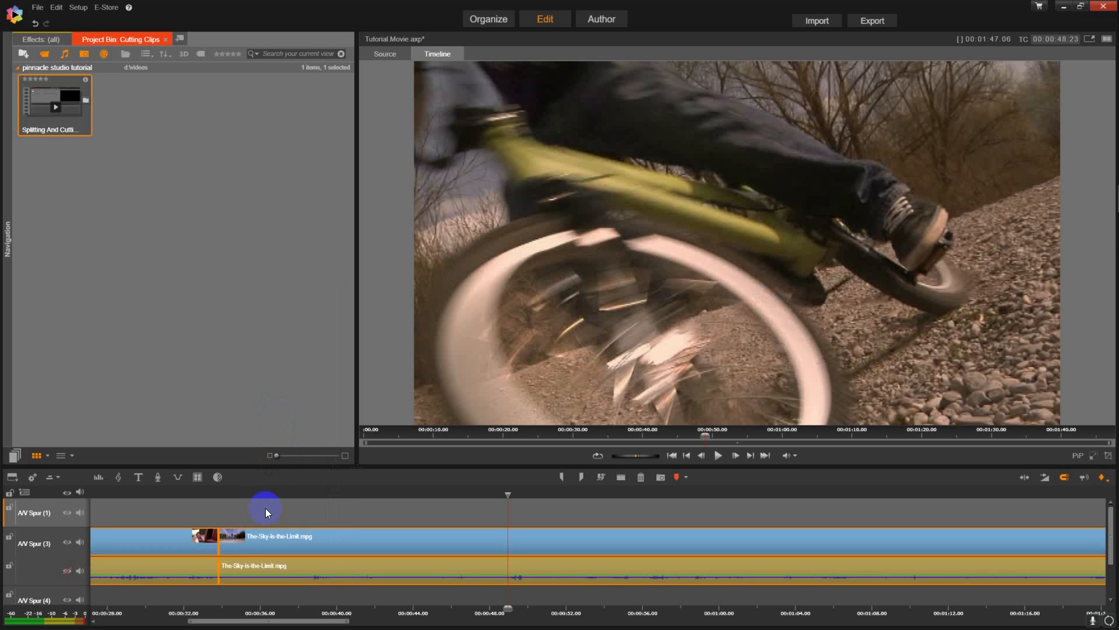
click(155, 544)
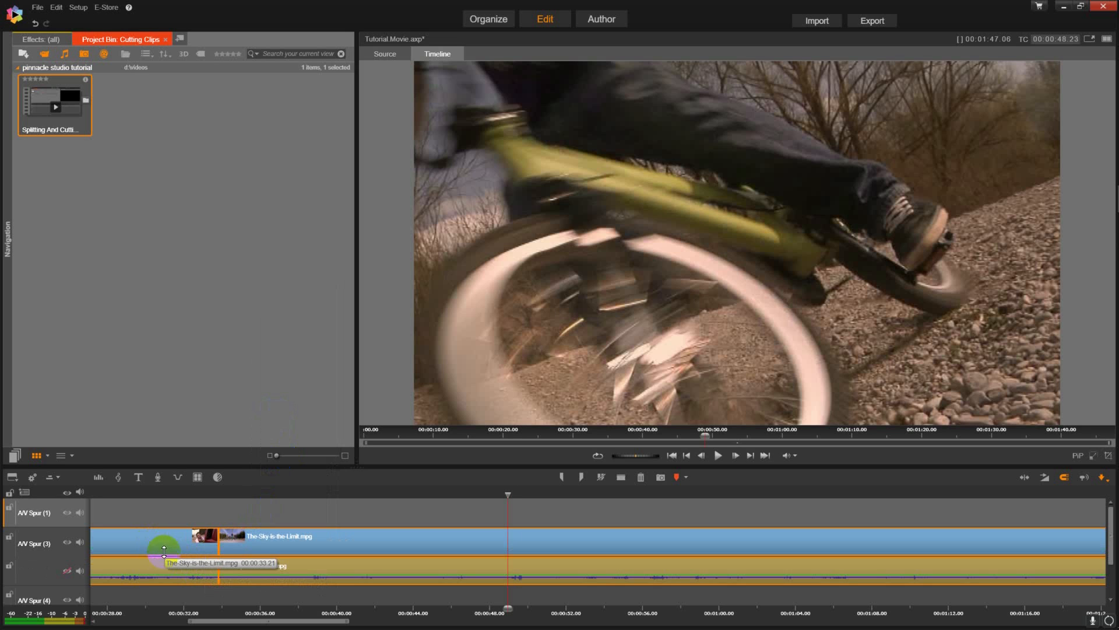
click(244, 512)
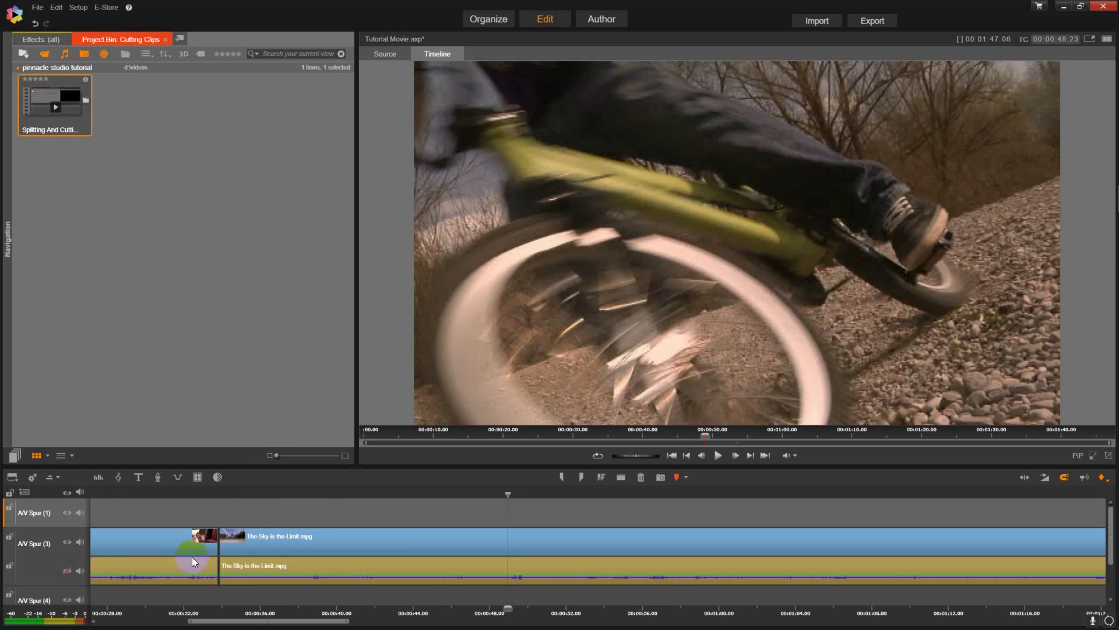
Play the second clip from 00:00:48.15 to review the sound in that passage
click(70, 569)
drag(509, 495, 501, 496)
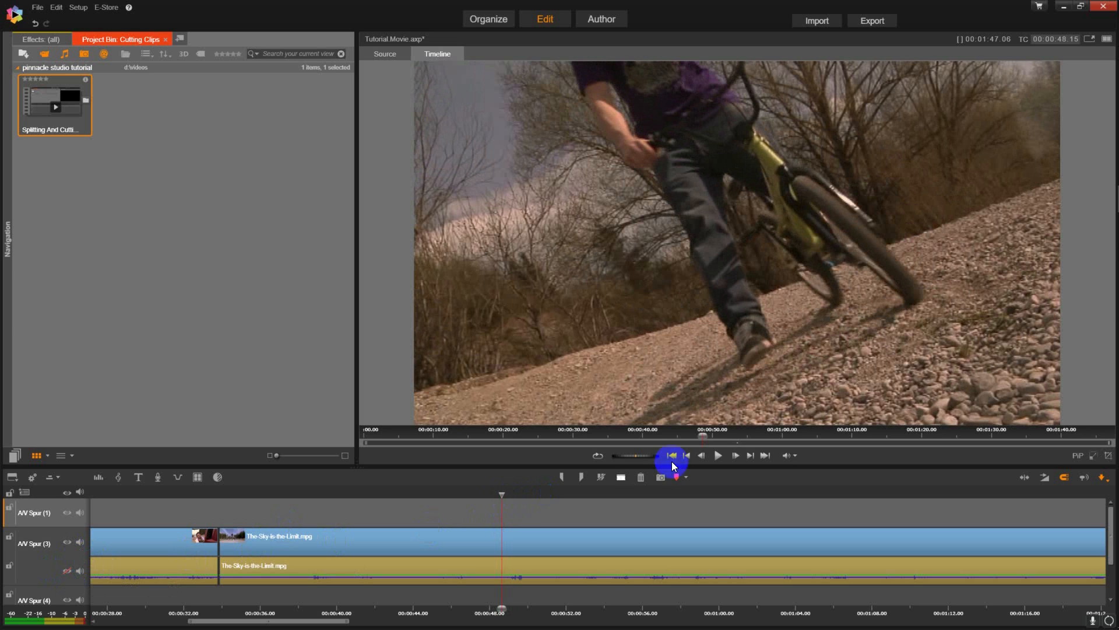
click(719, 455)
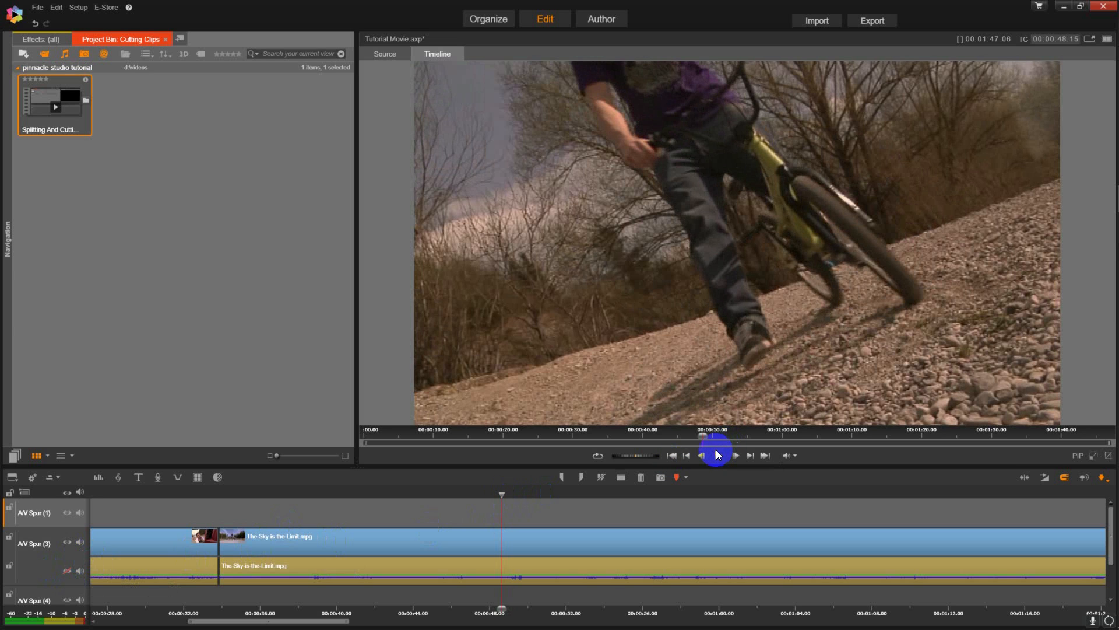
click(527, 545)
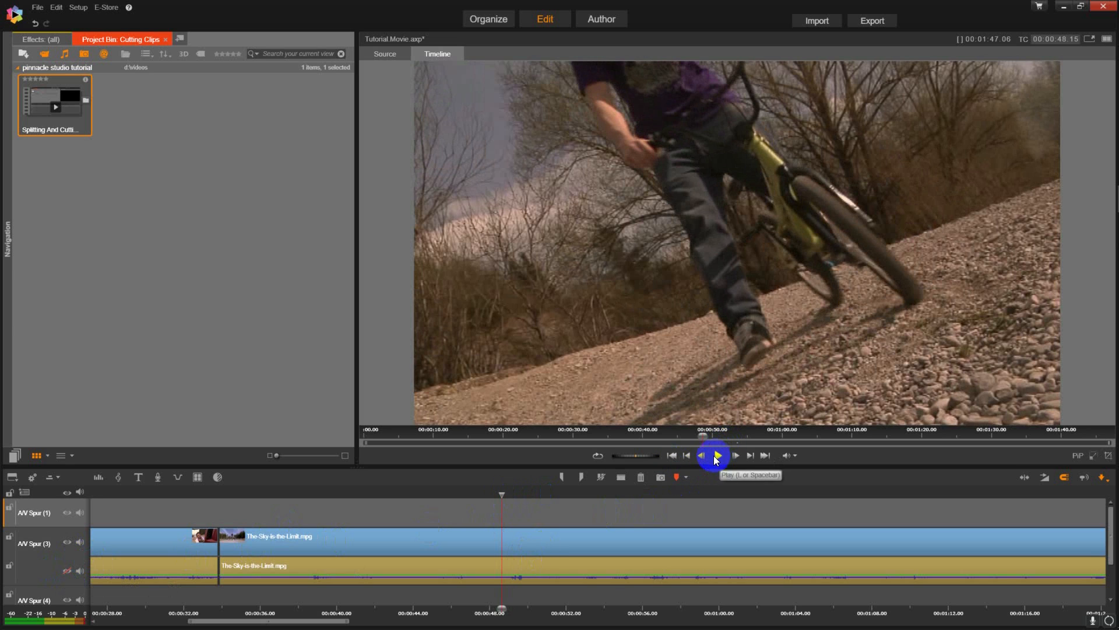
click(524, 547)
click(718, 456)
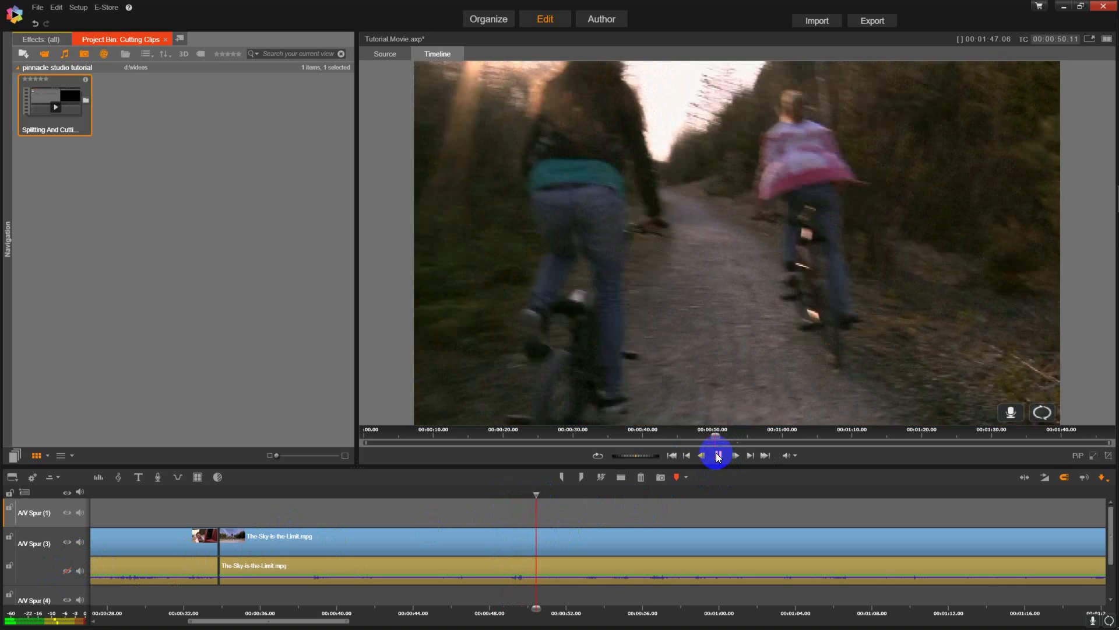
click(719, 455)
Split the video and its detached audio together at 00:00:48.16, and undo that split
drag(541, 493, 503, 493)
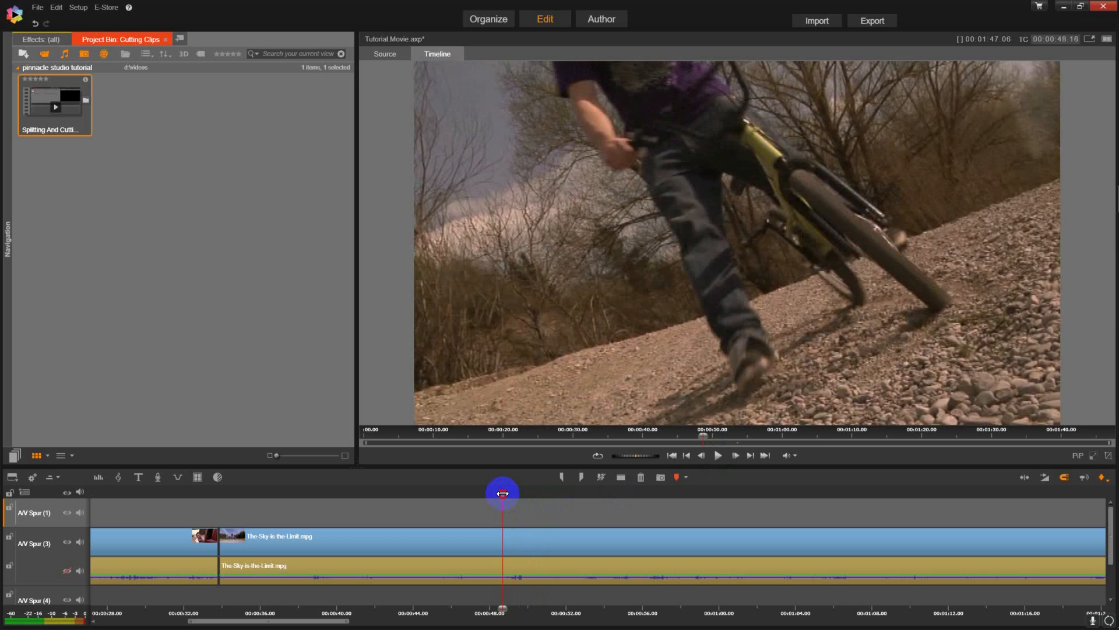
click(621, 477)
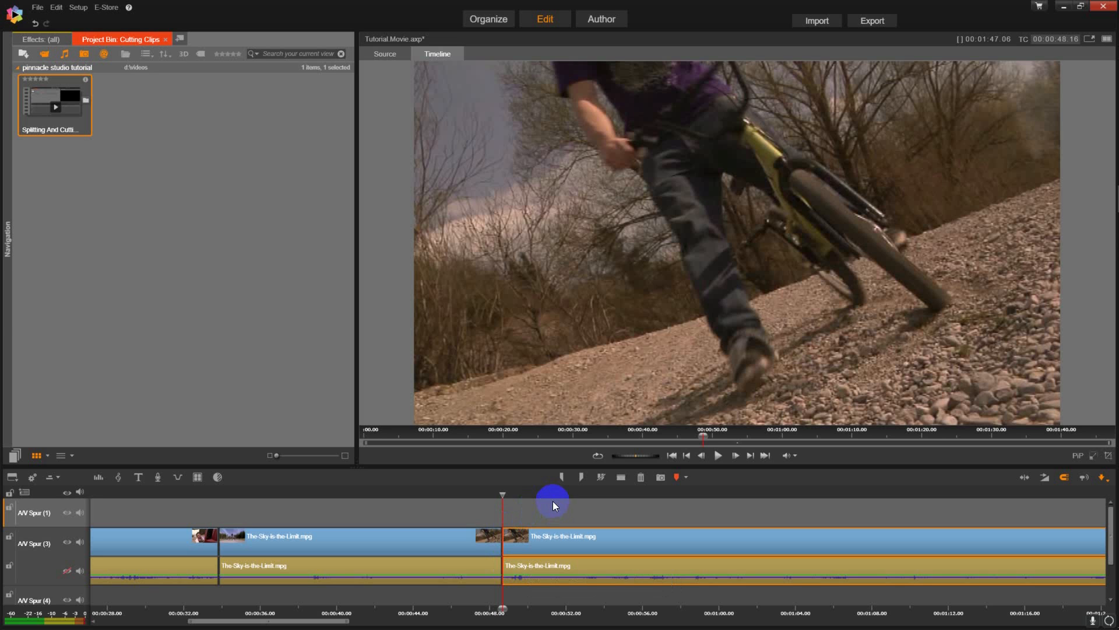
key(ctrl+z)
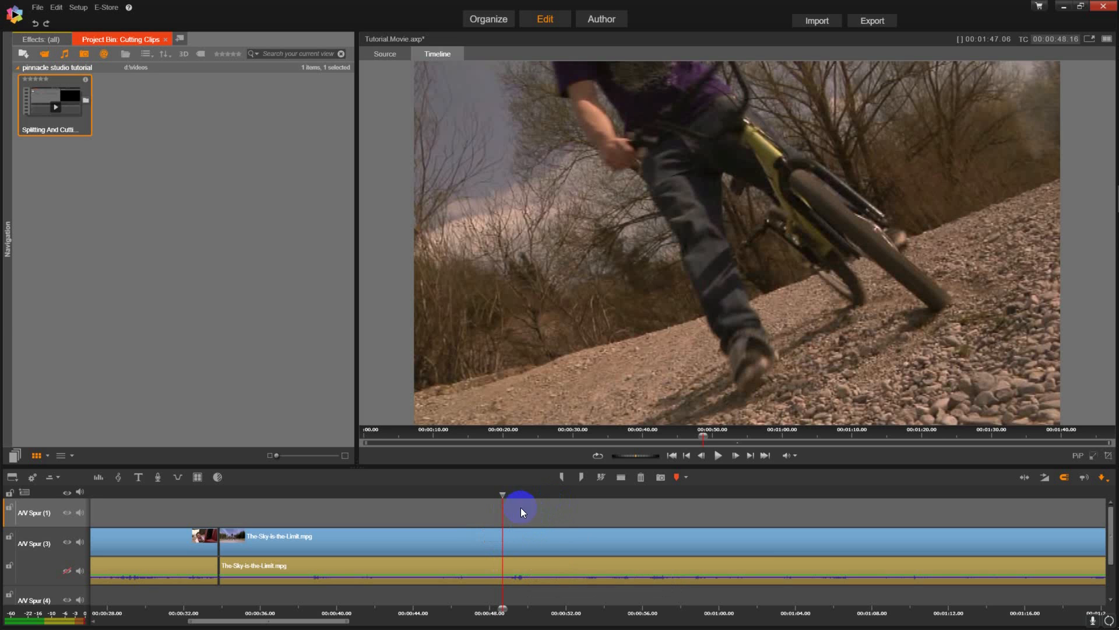
Split only the second clip's detached audio at 00:00:48.15, leaving the video uncut
click(530, 570)
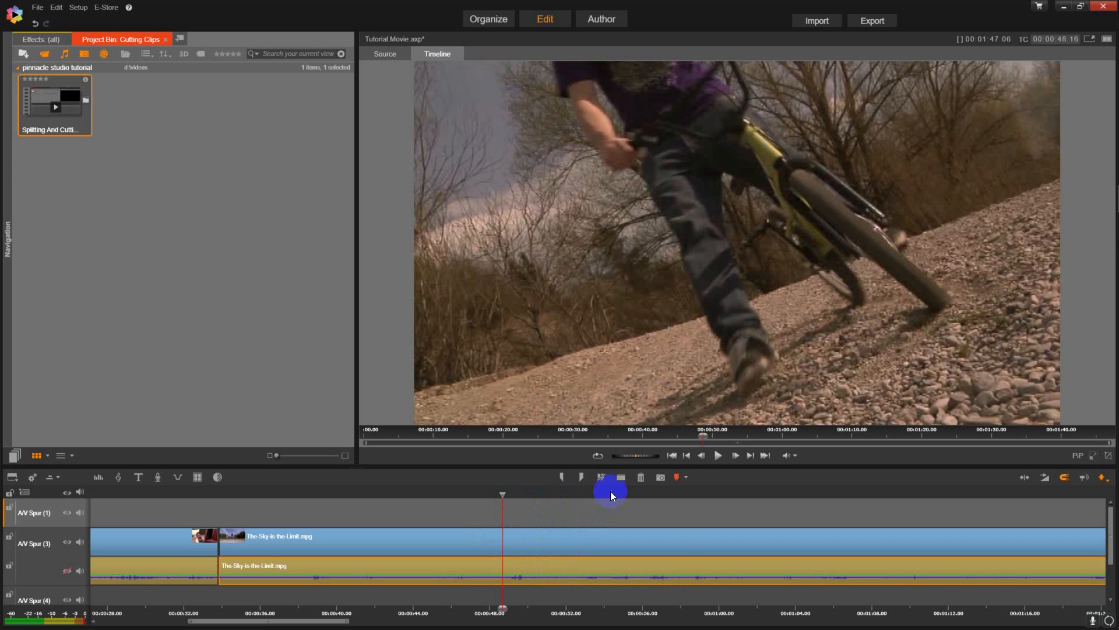
click(500, 495)
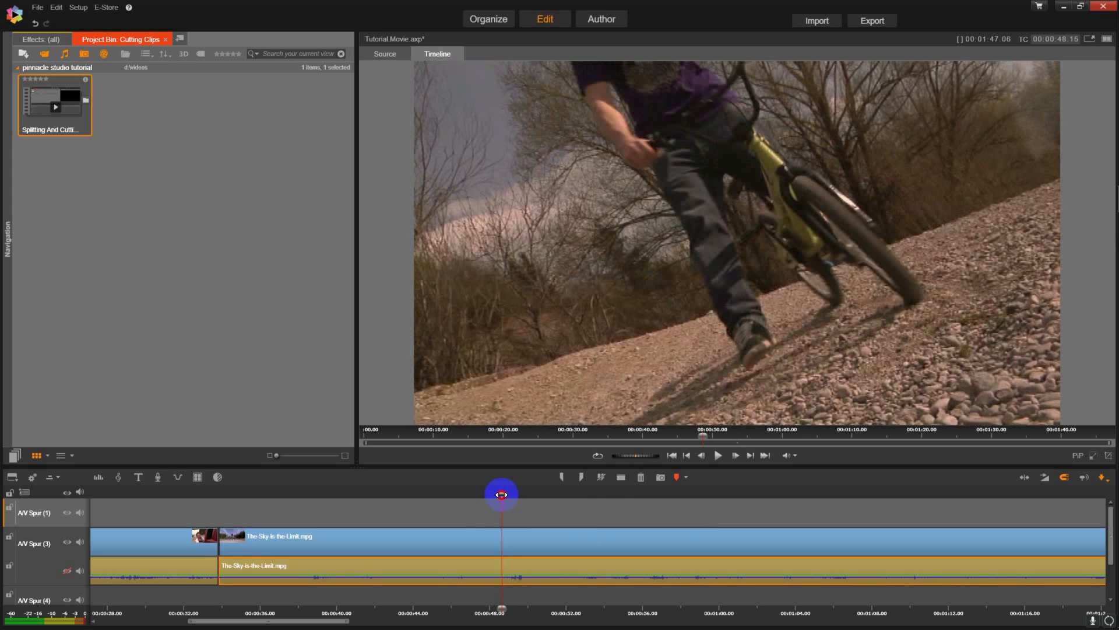
click(621, 478)
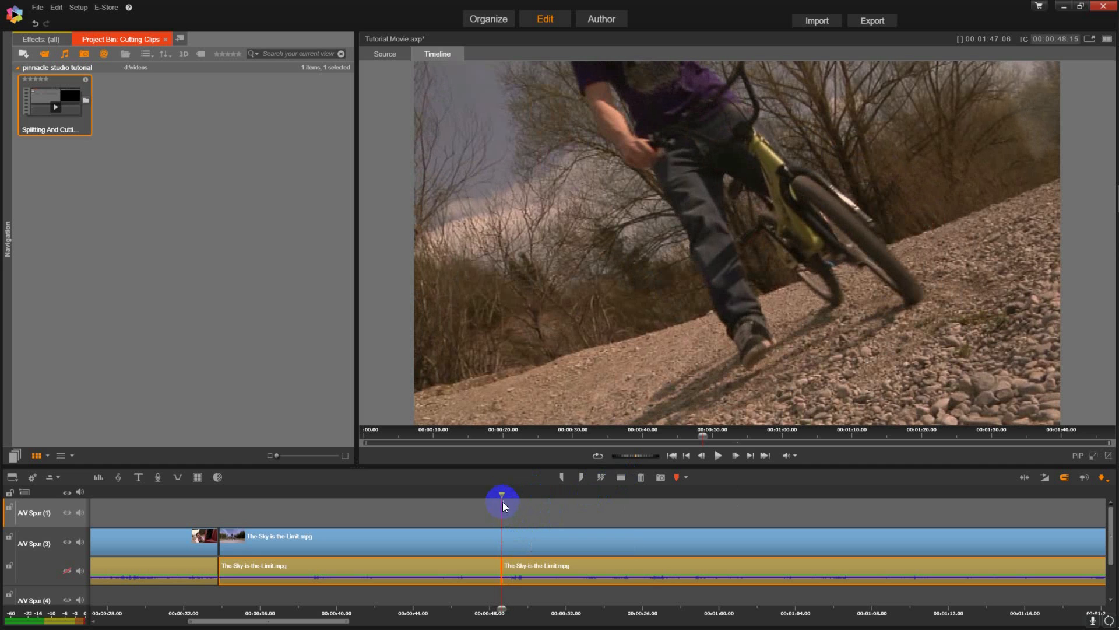
Split only the second clip's detached audio again at 00:00:50.02, leaving the video uncut
mouse_move(502, 494)
mouse_down()
mouse_move(524, 494)
mouse_move(515, 493)
mouse_up()
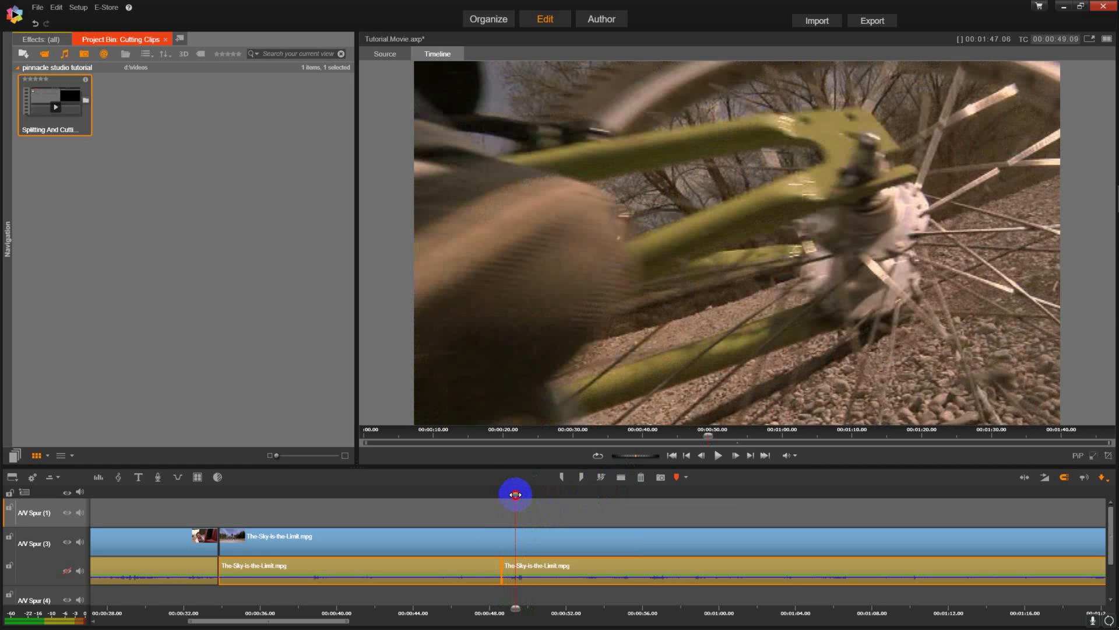
click(508, 571)
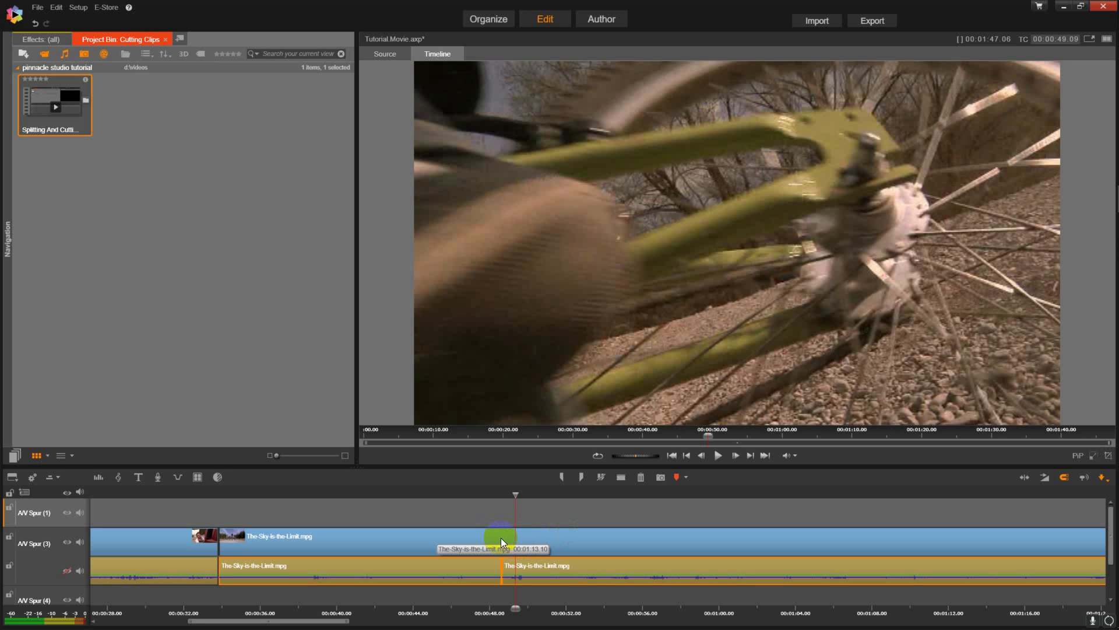
drag(515, 495, 521, 495)
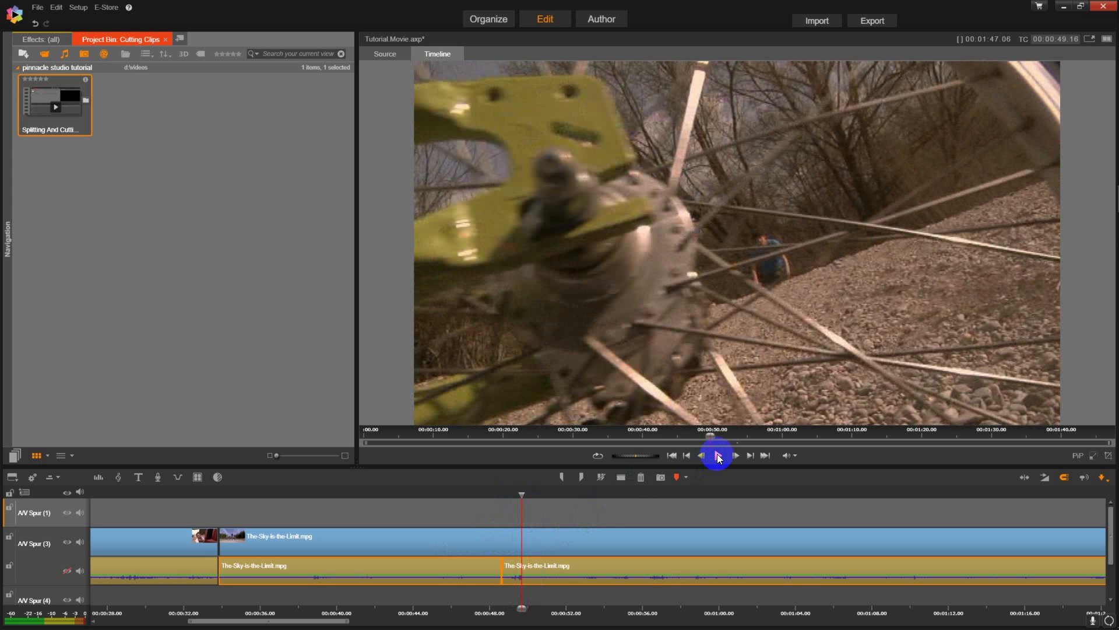
click(718, 455)
click(719, 455)
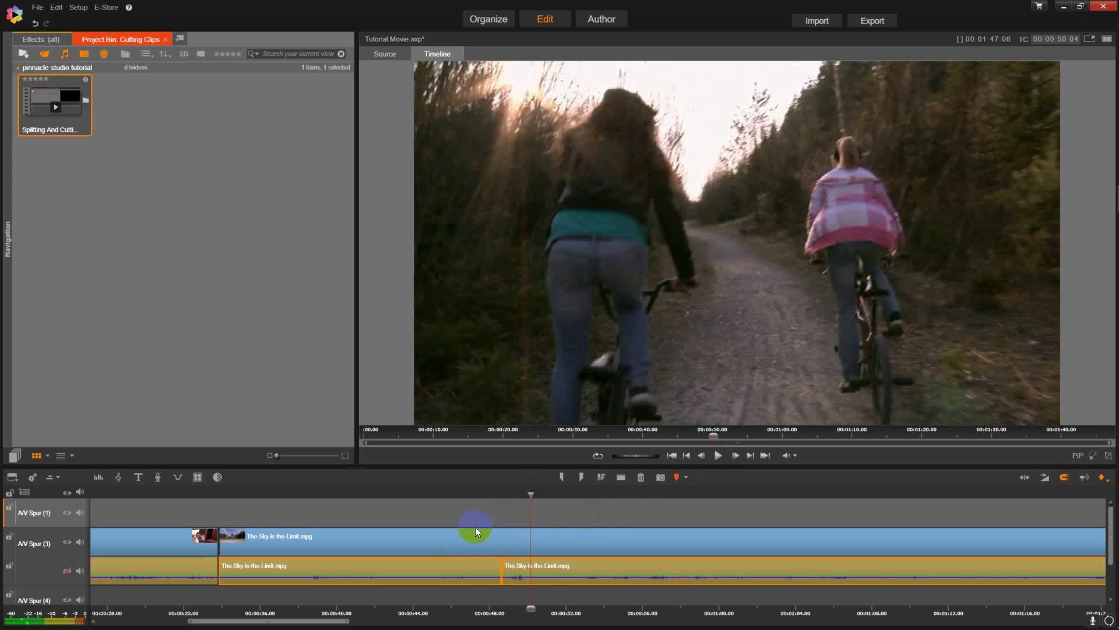
click(702, 457)
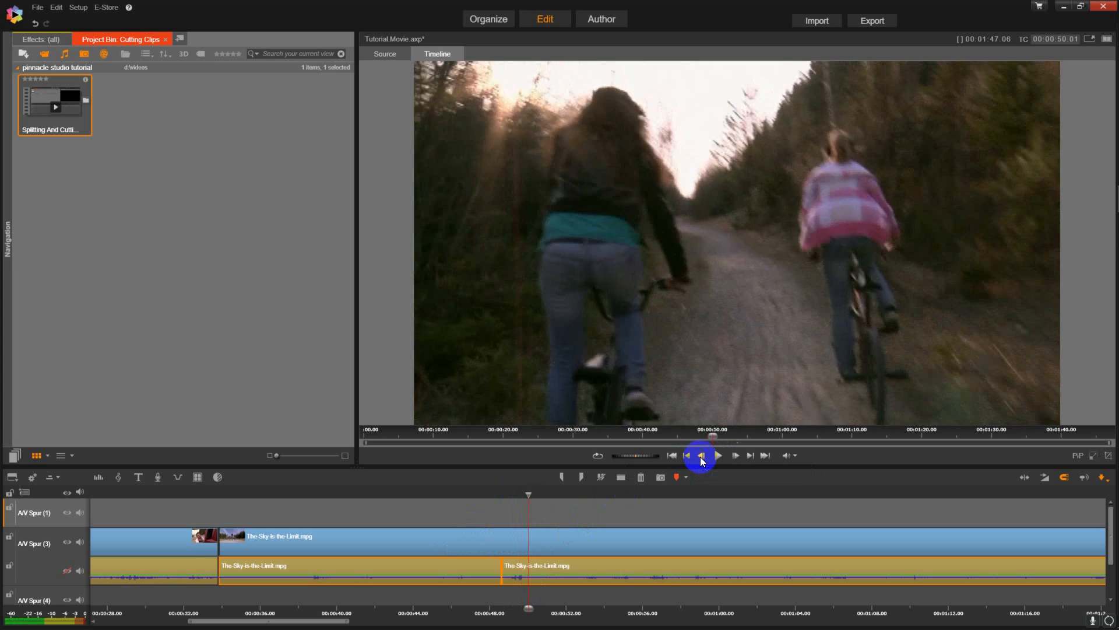
click(736, 457)
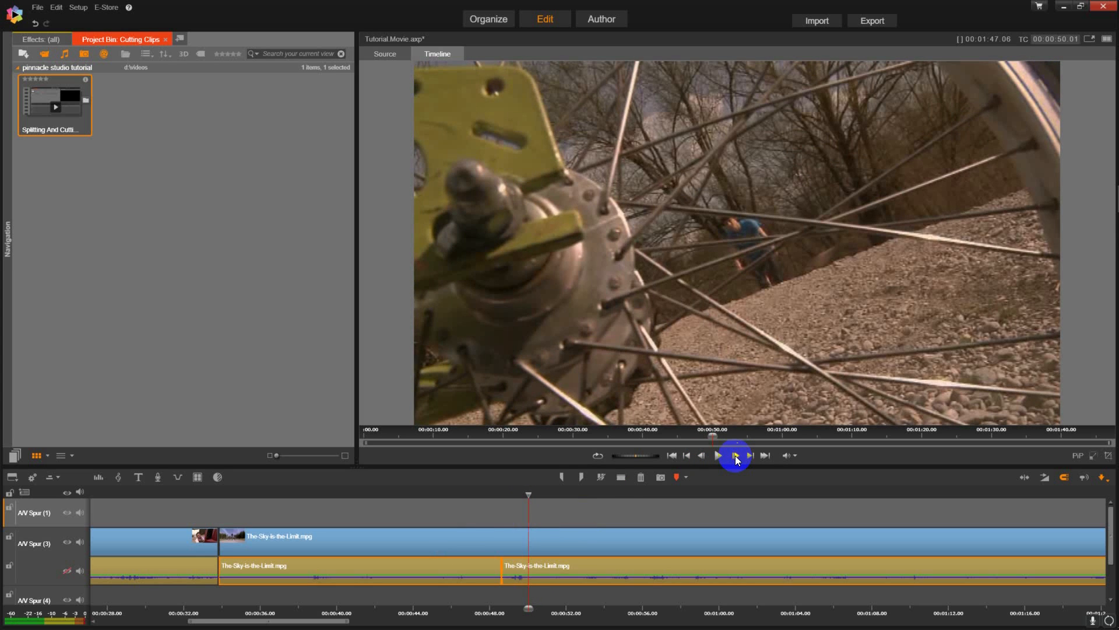
click(736, 457)
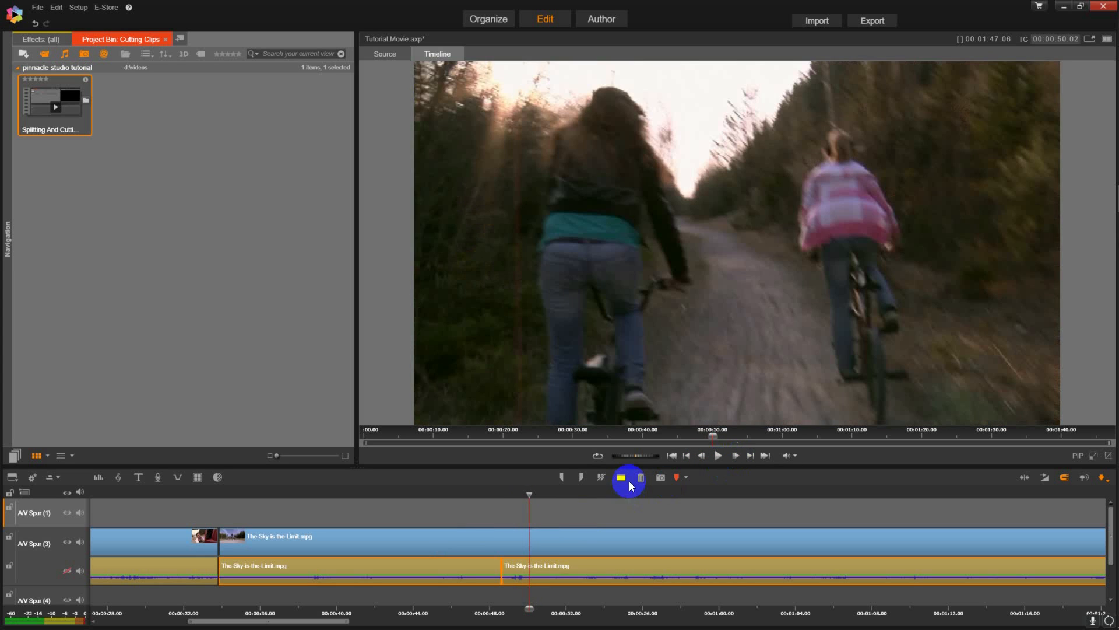
click(558, 570)
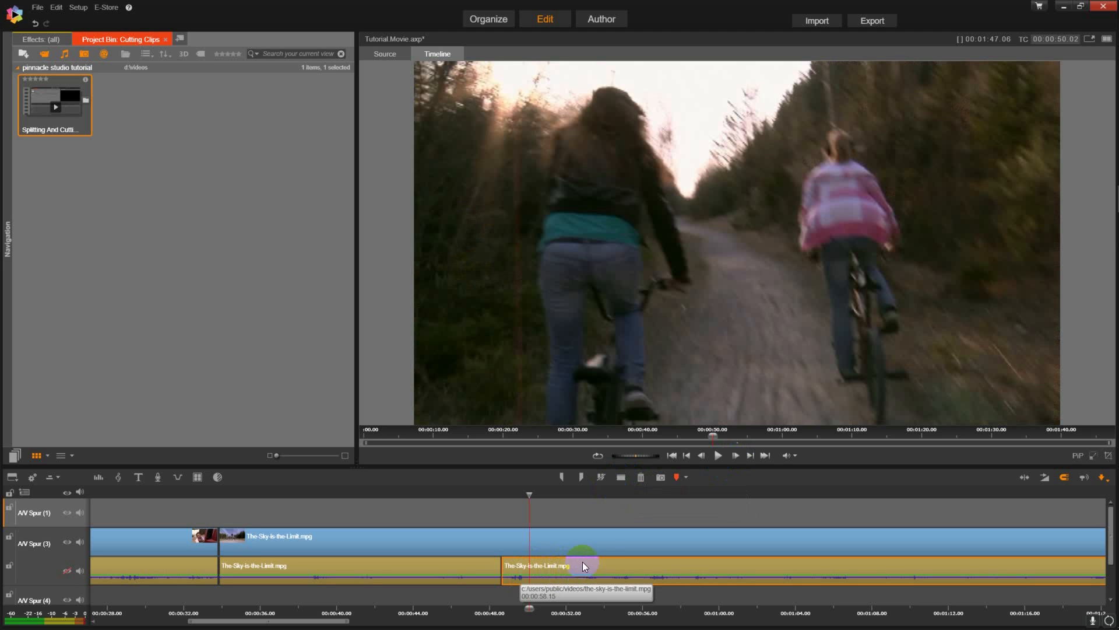
click(621, 477)
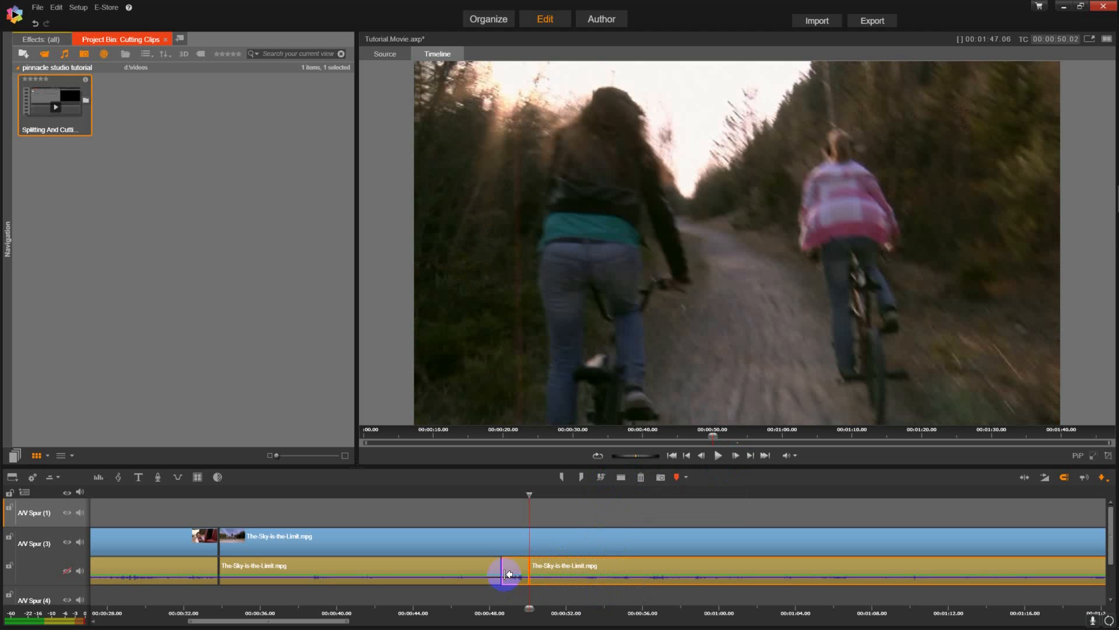
Play the short audio piece between 00:00:48.15 and 00:00:50.02, and delete that piece from the audio track
click(544, 589)
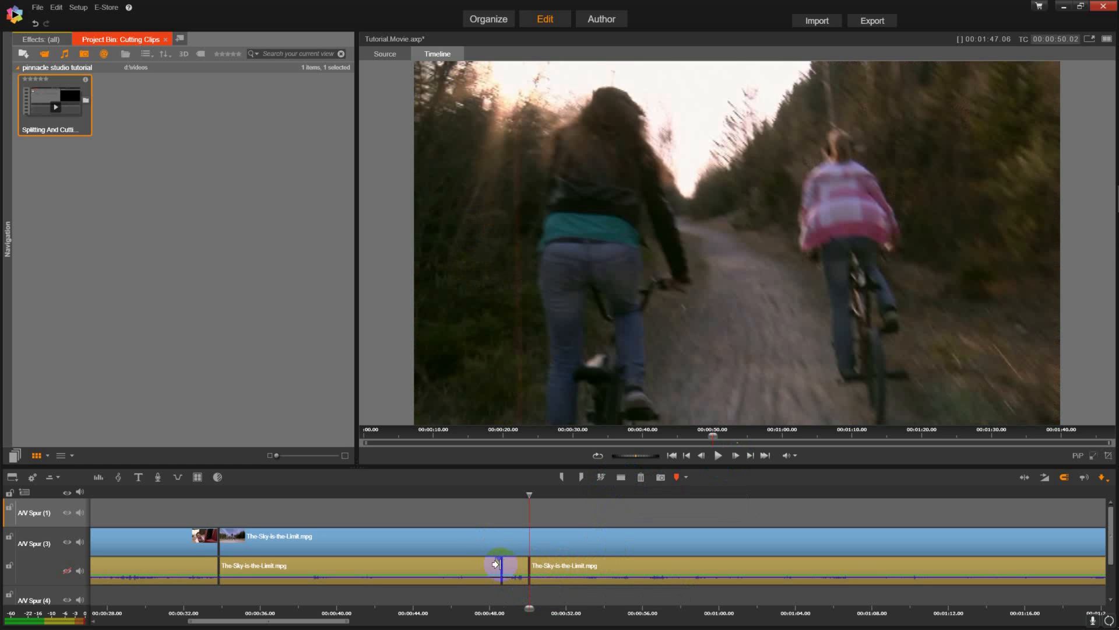
click(516, 570)
click(514, 577)
key(Right)
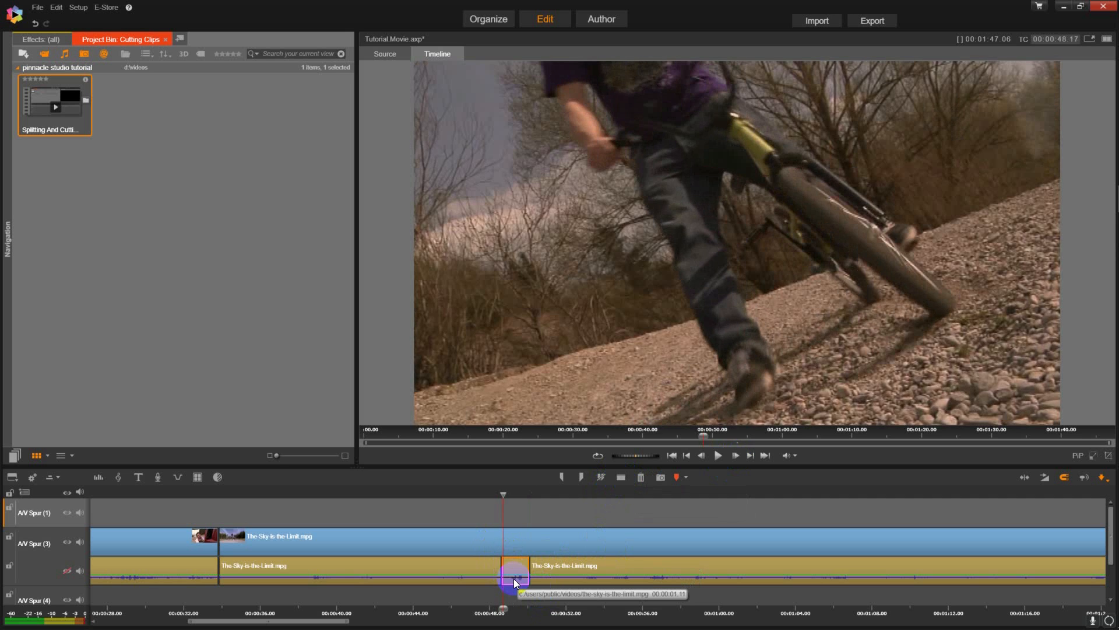
click(718, 456)
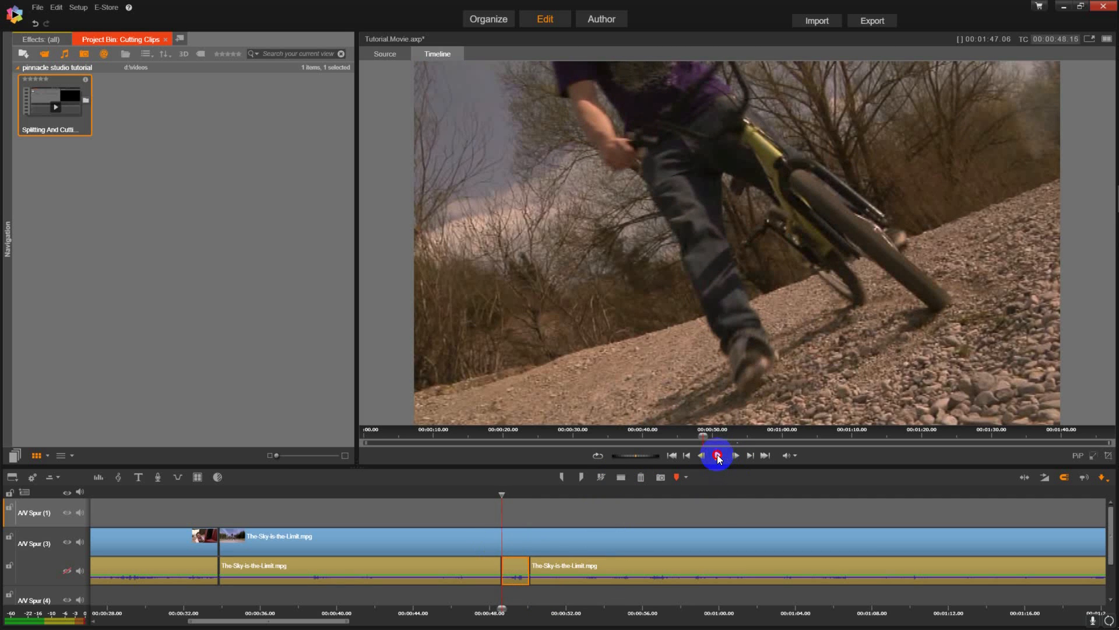
click(599, 519)
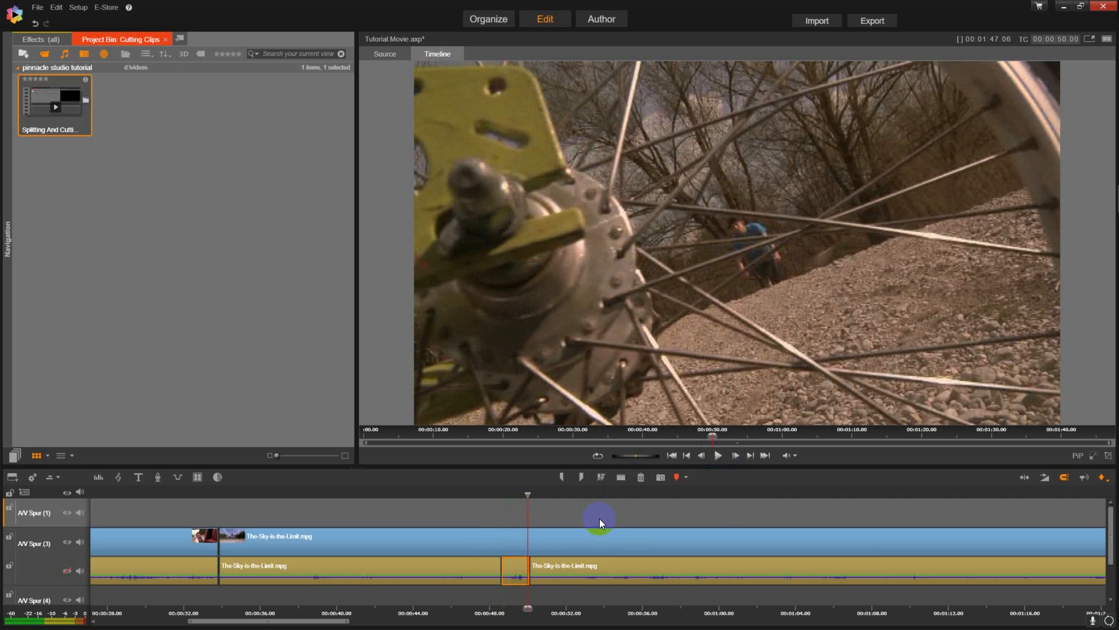
right_click(516, 567)
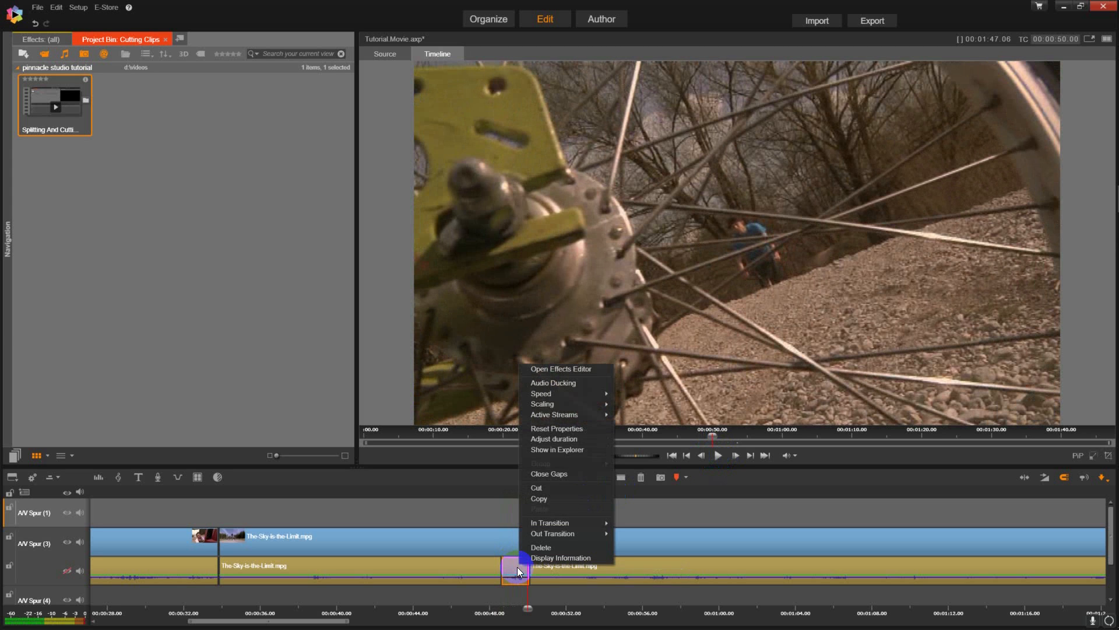
click(552, 546)
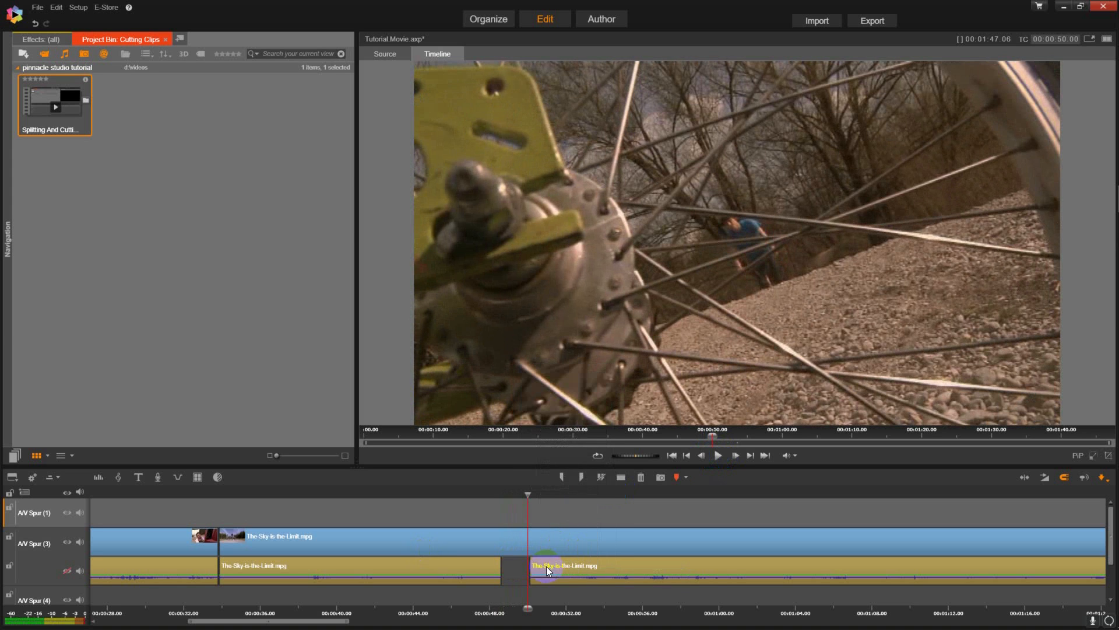
Play the timeline from 00:00:47.15 across the gap in the audio to check the cut
drag(527, 491, 483, 492)
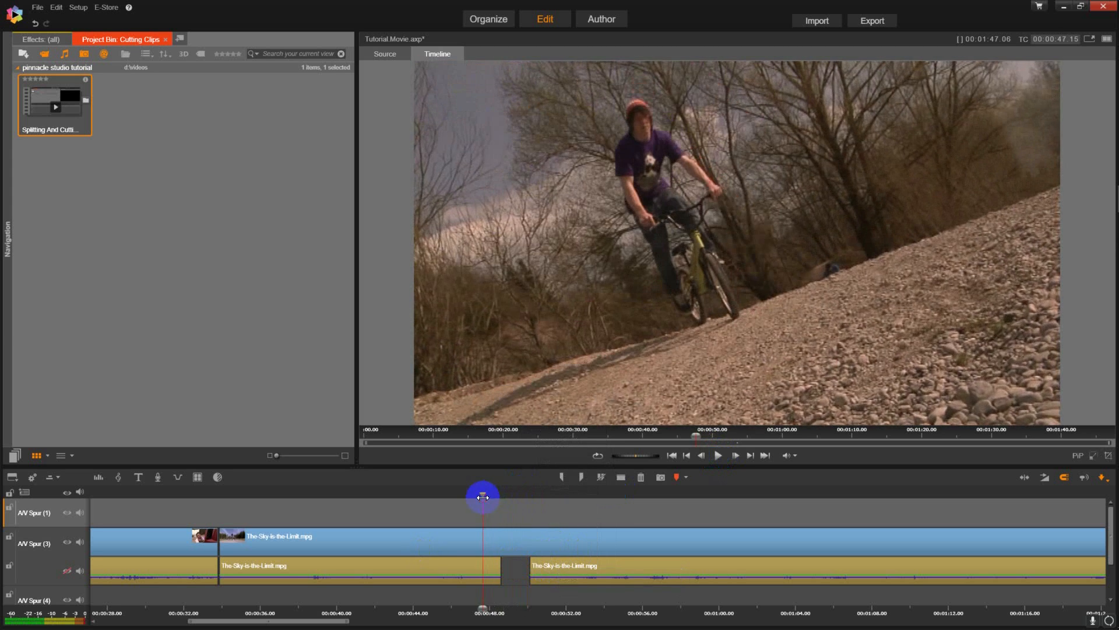
click(717, 455)
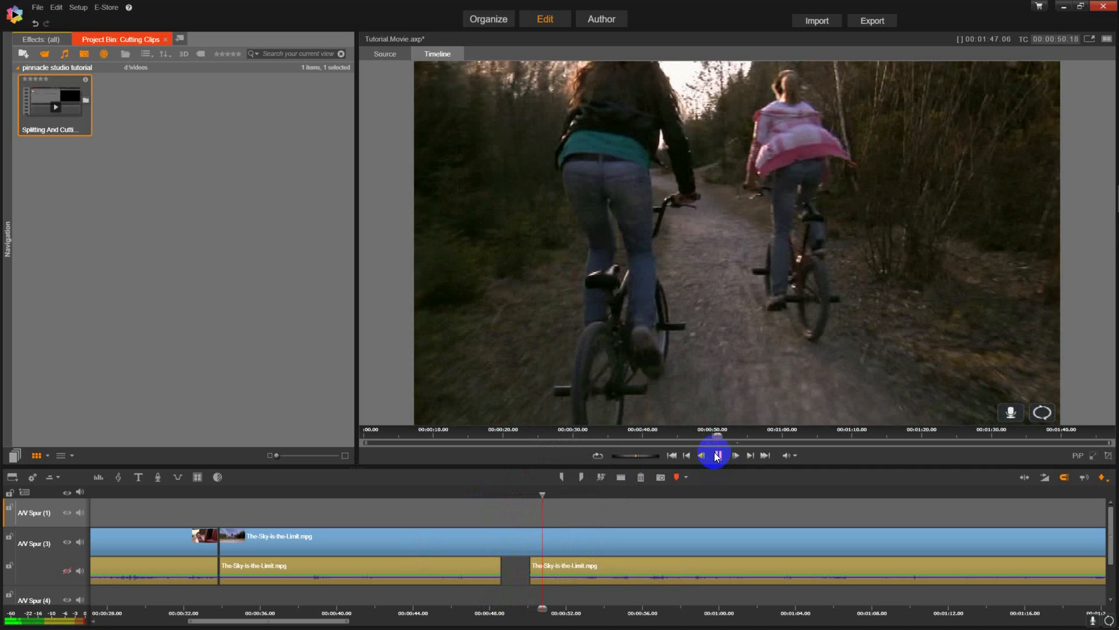
click(717, 455)
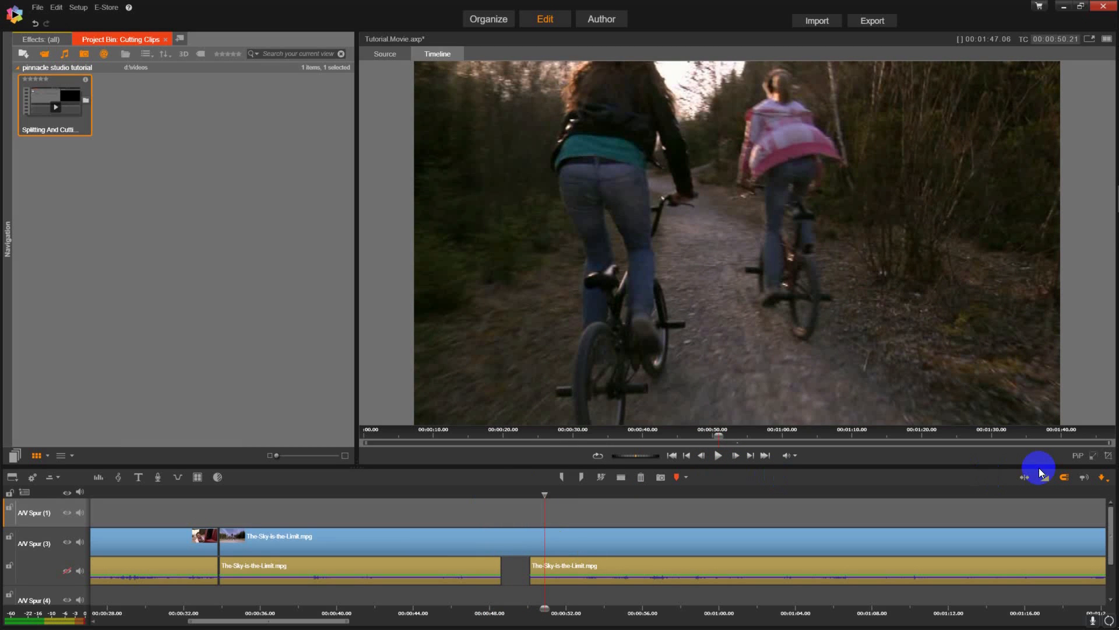
scroll(1111, 532, down, 2)
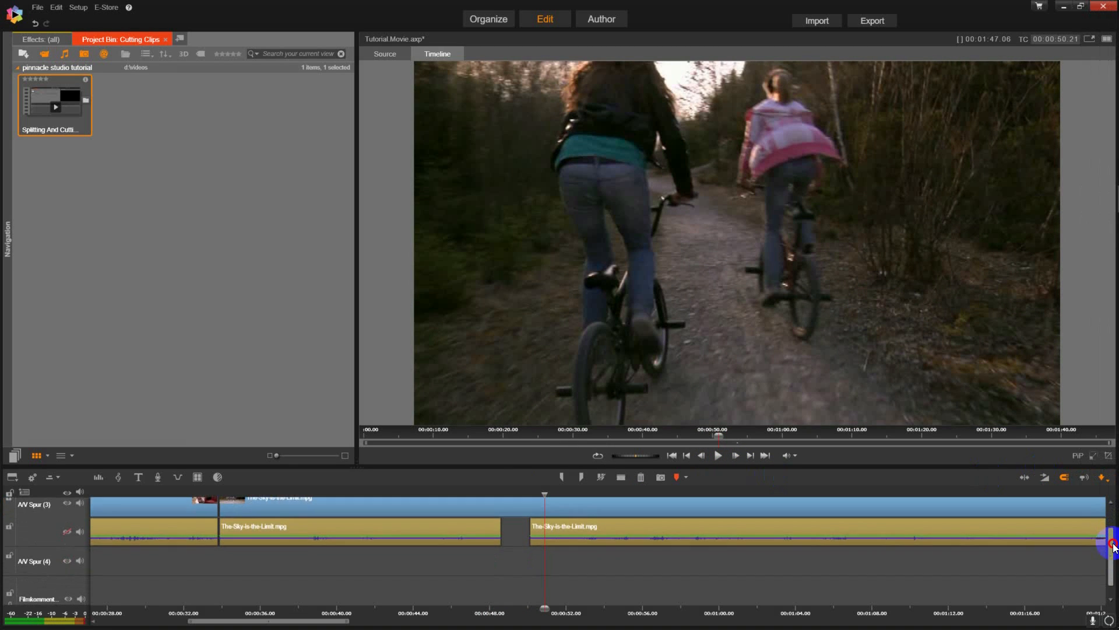
drag(542, 494, 502, 486)
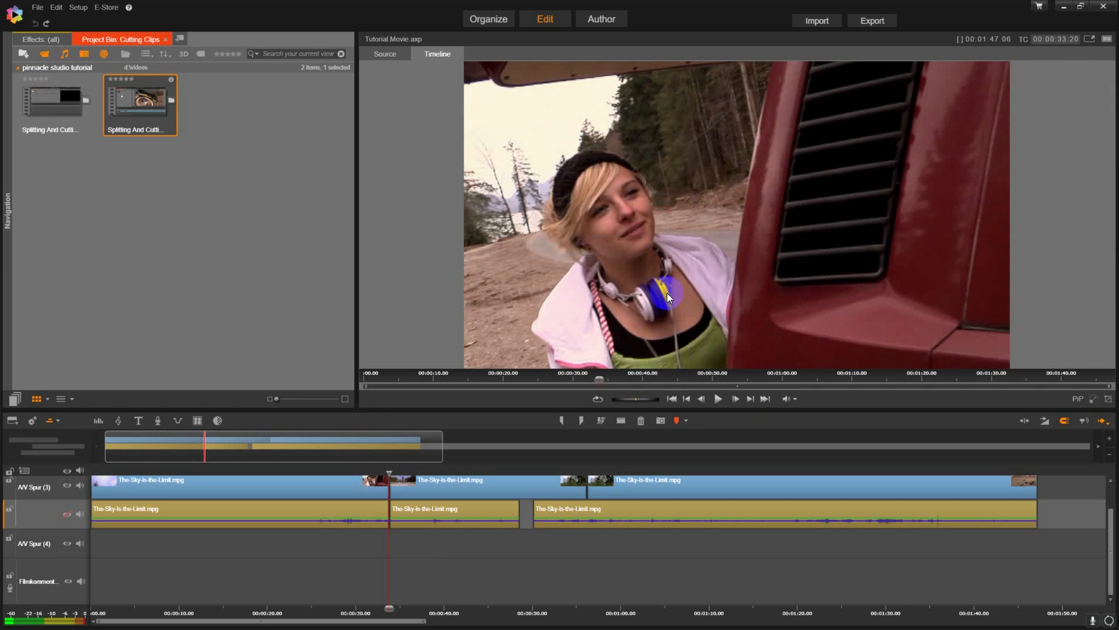
Review the available timeline editing modes, including Overwrite Mode, and hide the timeline overview strip
click(1103, 421)
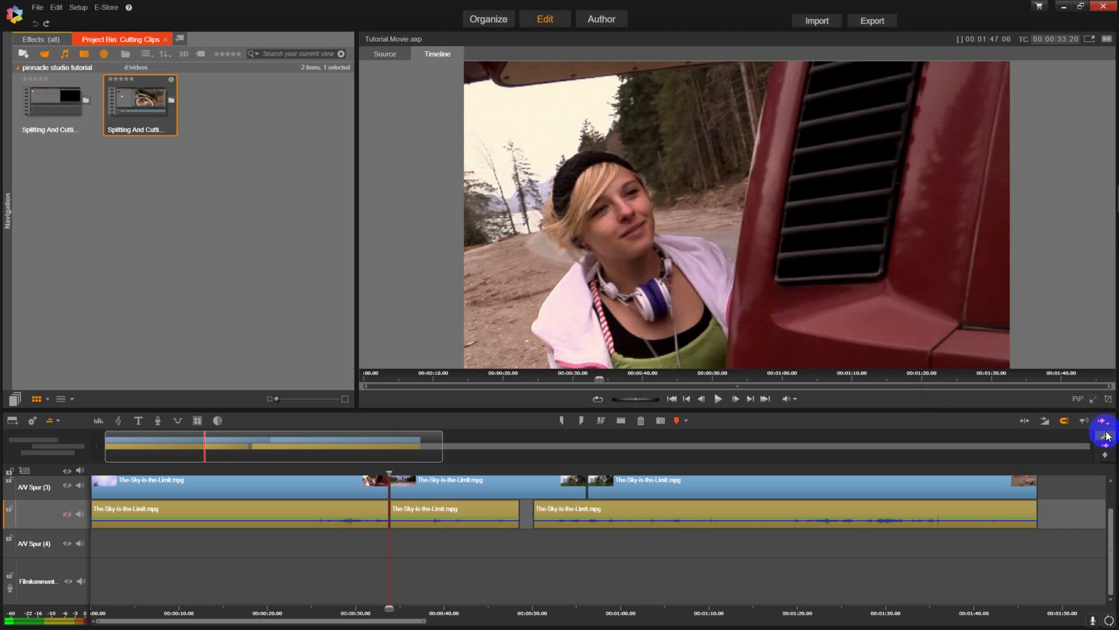
click(1109, 424)
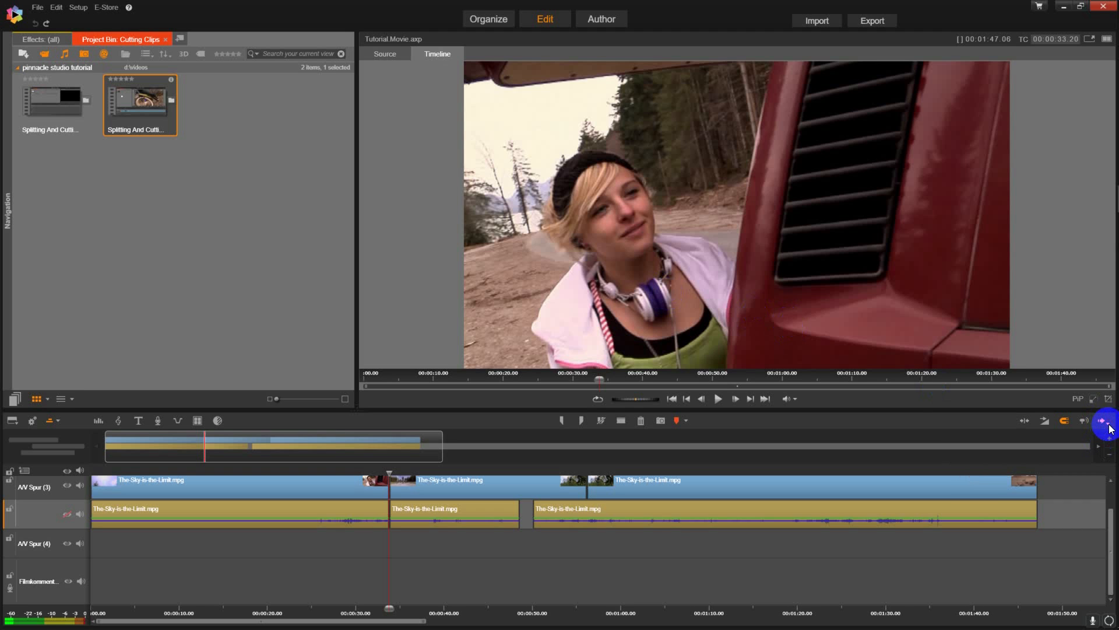
click(1106, 422)
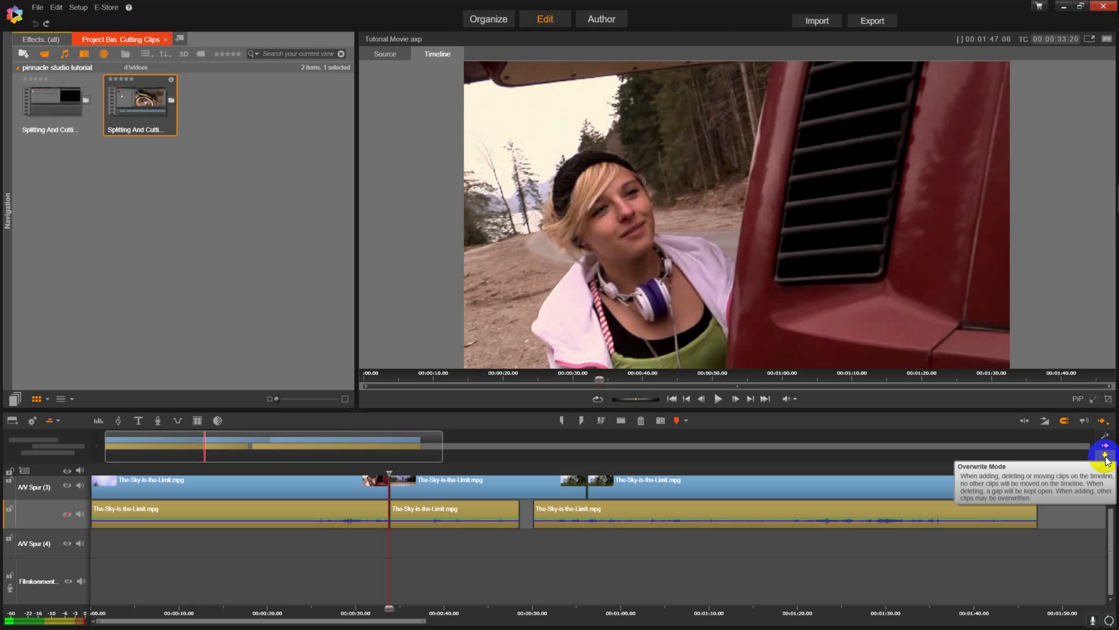
click(1106, 458)
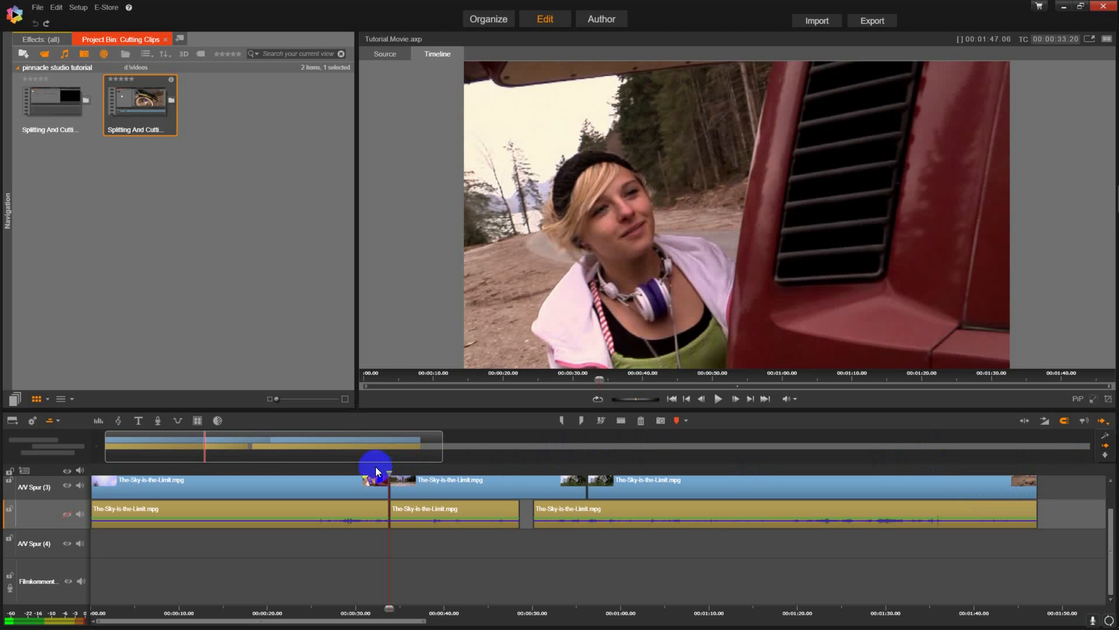
click(56, 420)
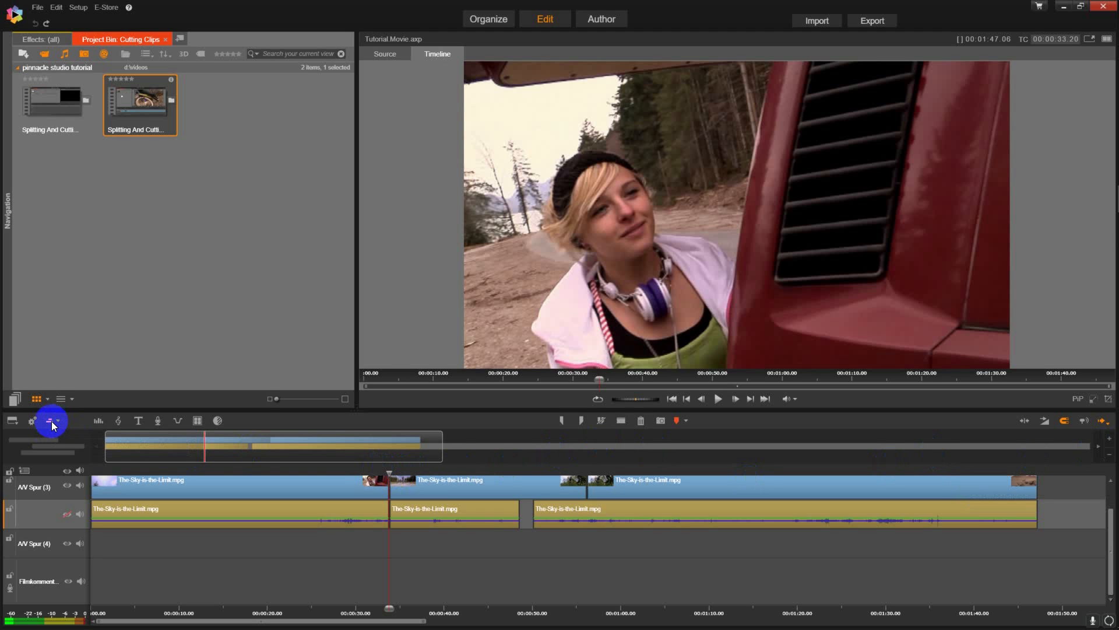
click(52, 420)
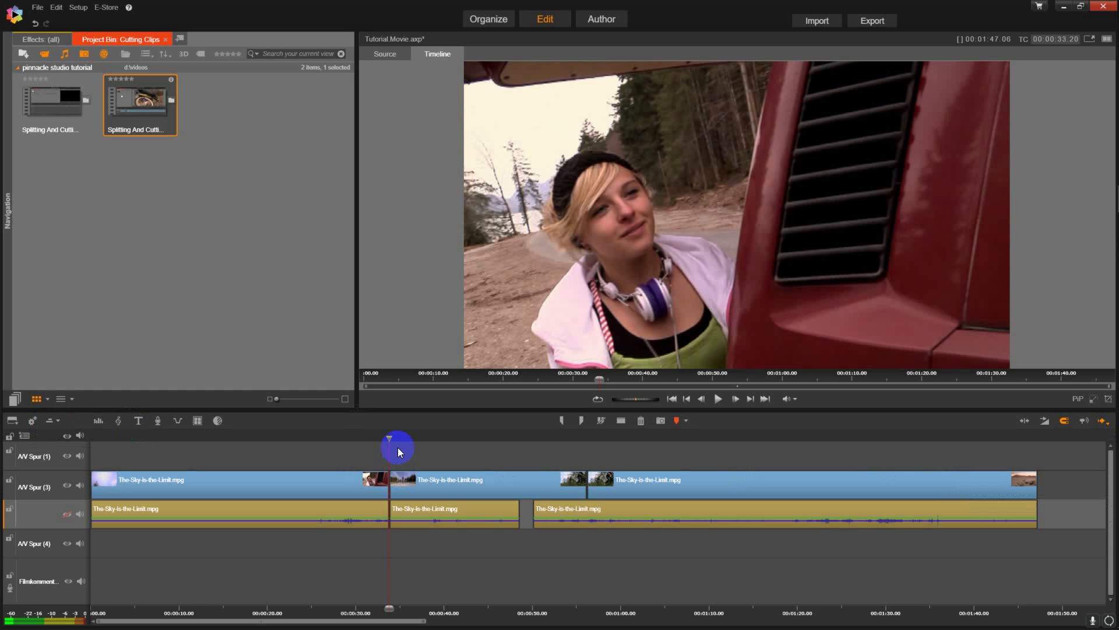
Split the last video clip and its audio together at 00:01:05.07 and at 00:01:12.22, and deselect the clips
drag(389, 438, 667, 460)
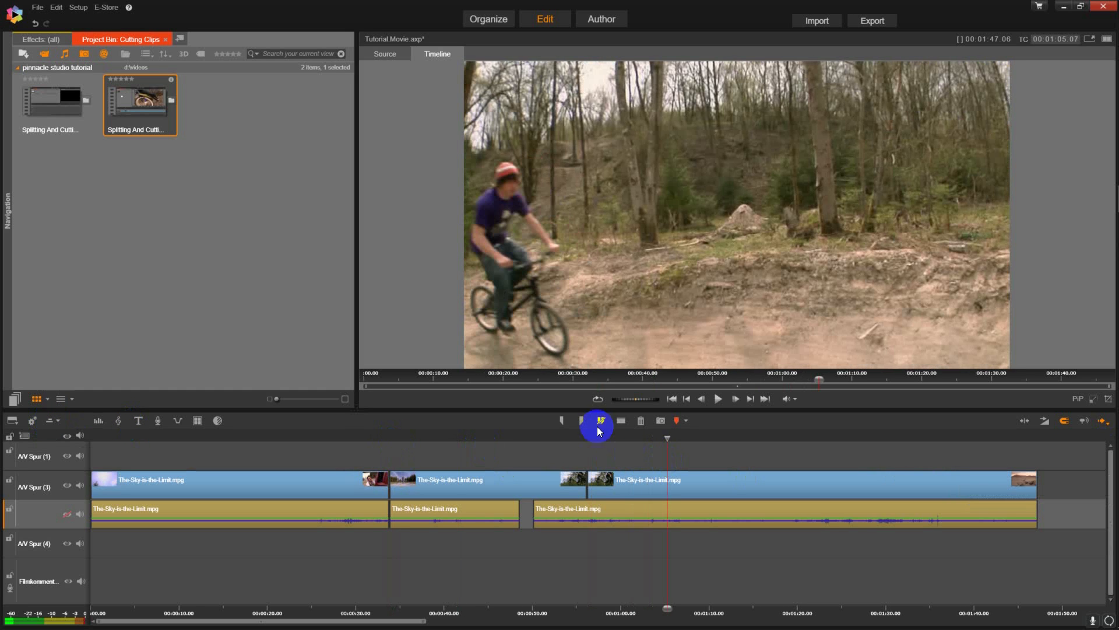
click(621, 424)
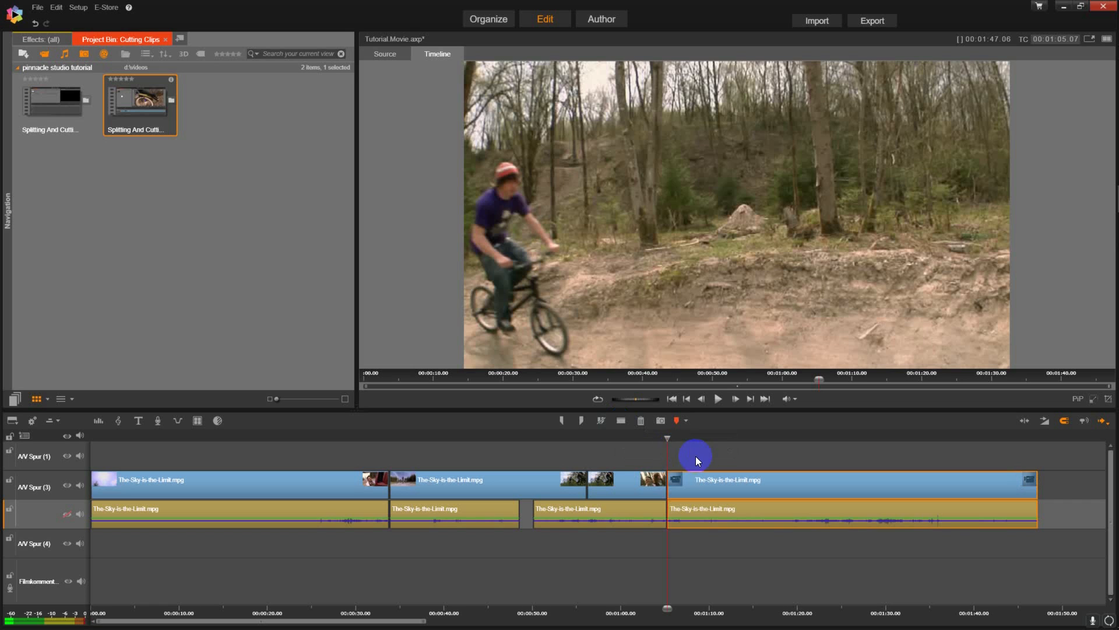
drag(671, 438, 735, 438)
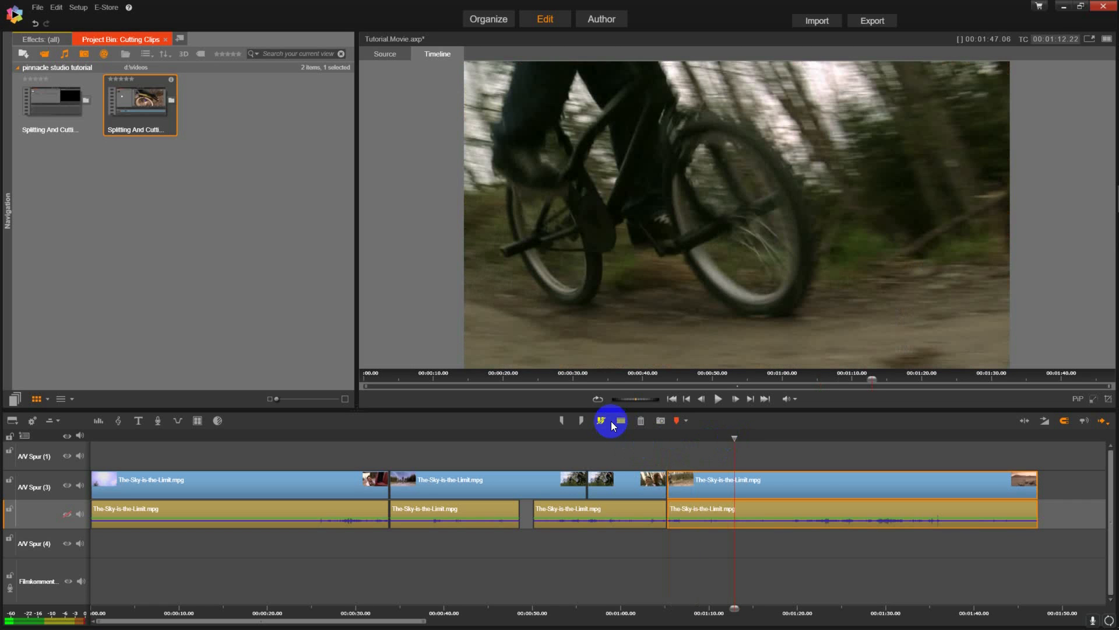
click(622, 421)
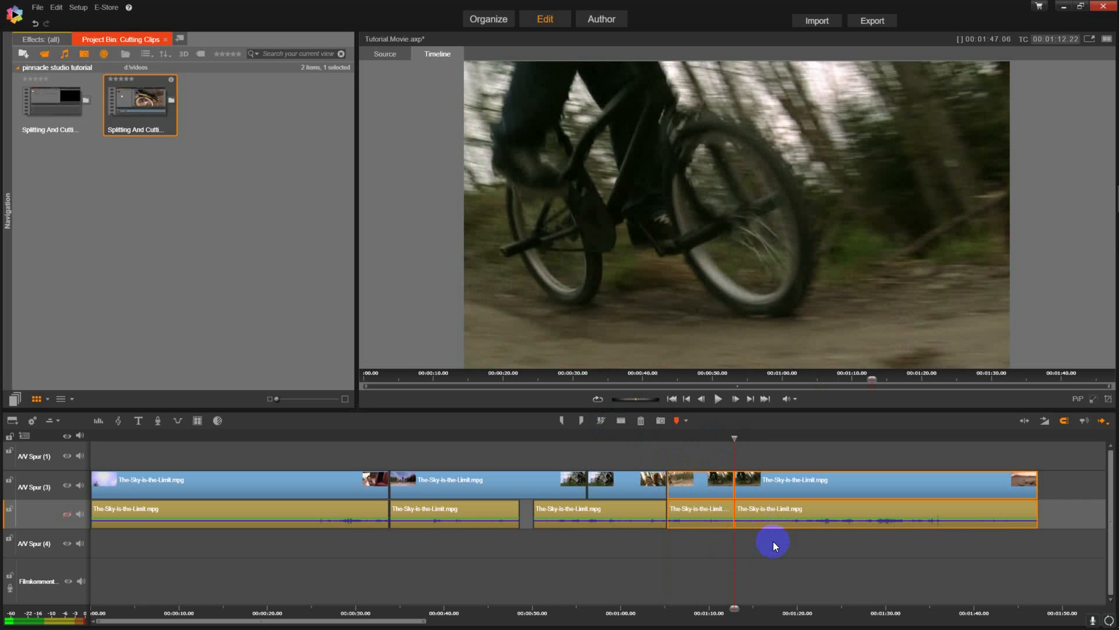
click(702, 454)
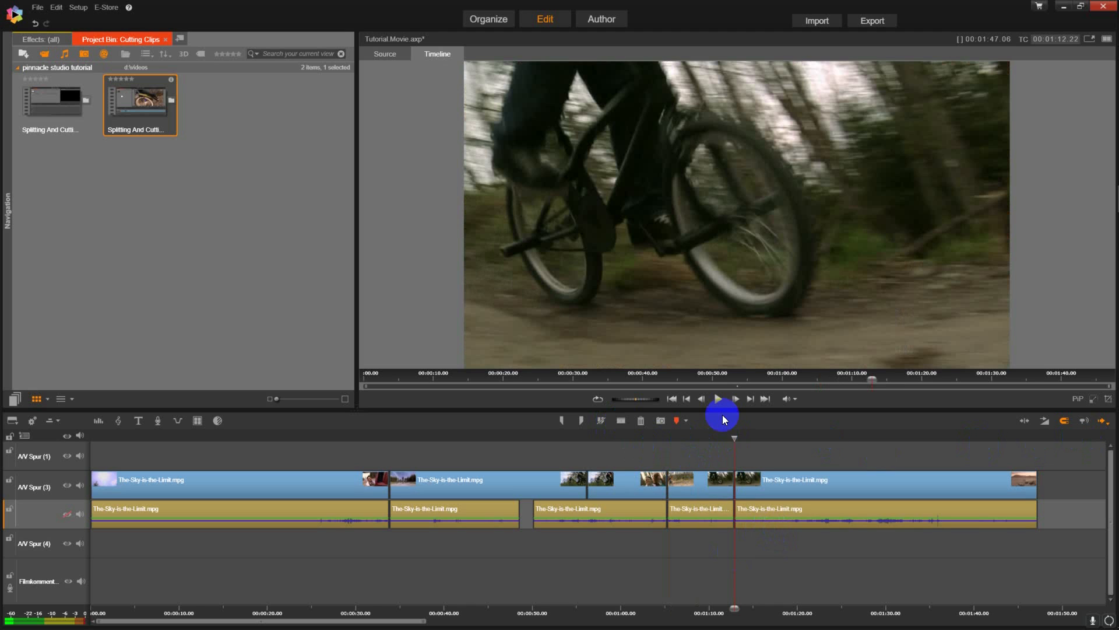
Delete the video and audio section between 00:01:05.07 and 00:01:12.22
click(1106, 425)
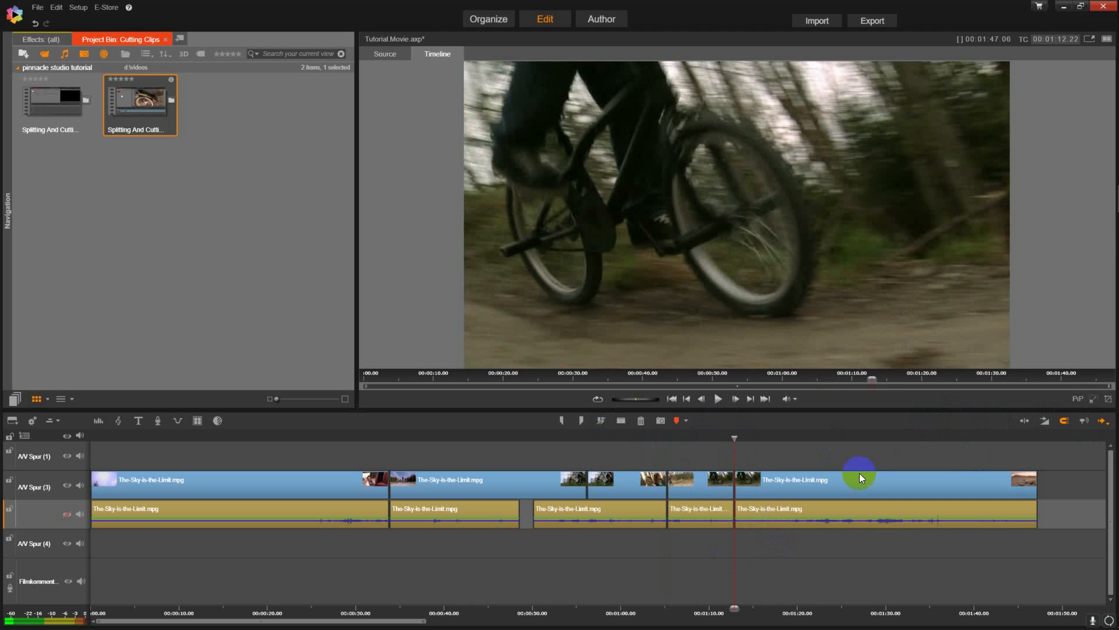
drag(700, 460, 712, 554)
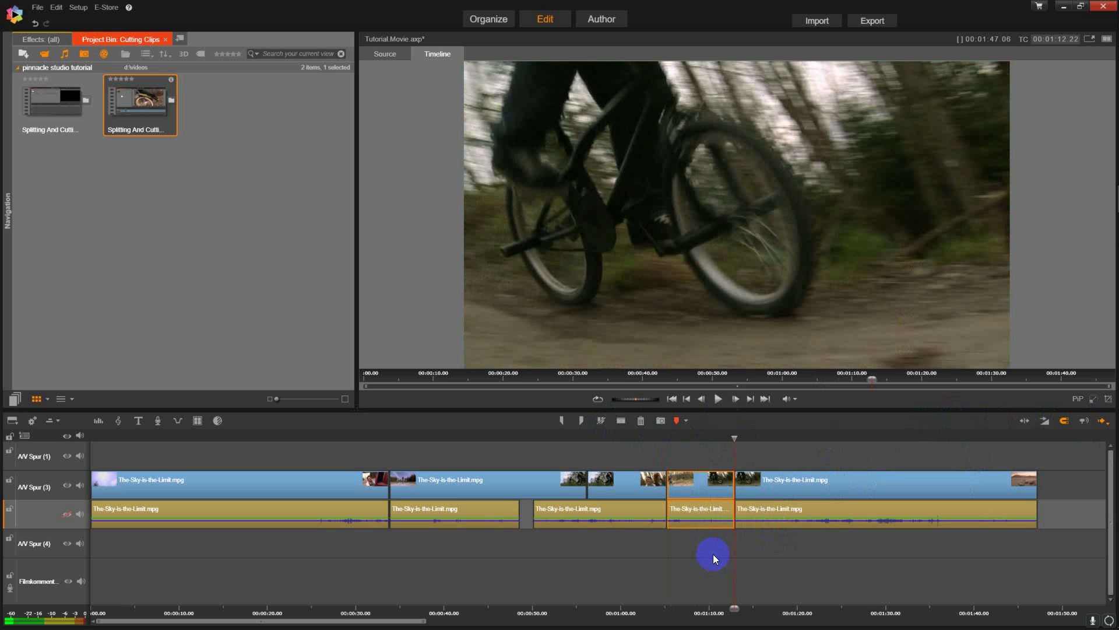
right_click(713, 510)
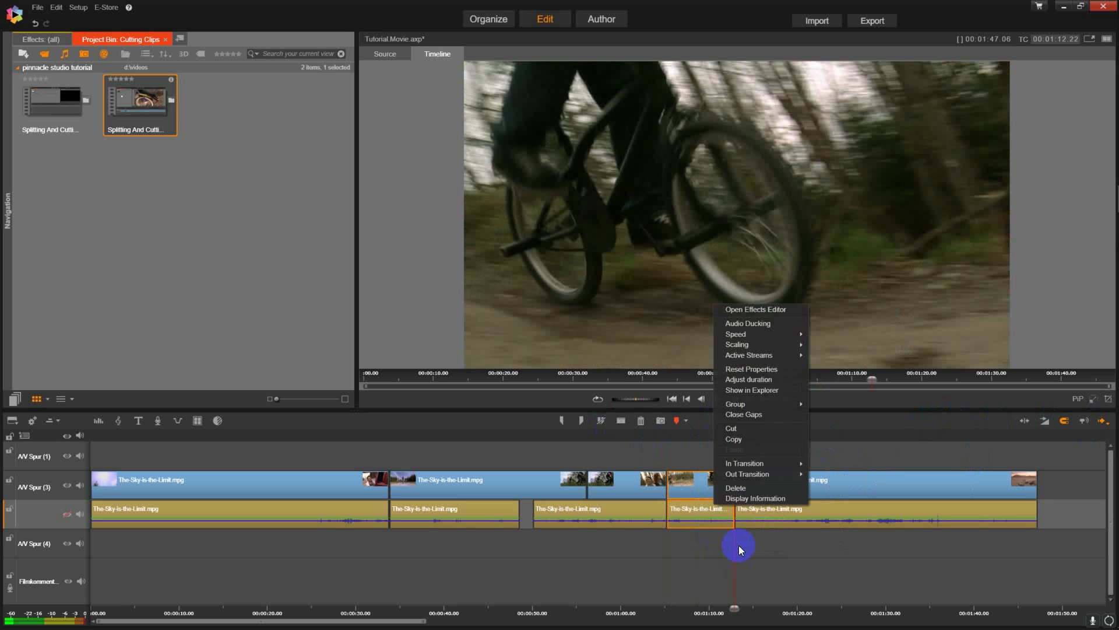
click(735, 489)
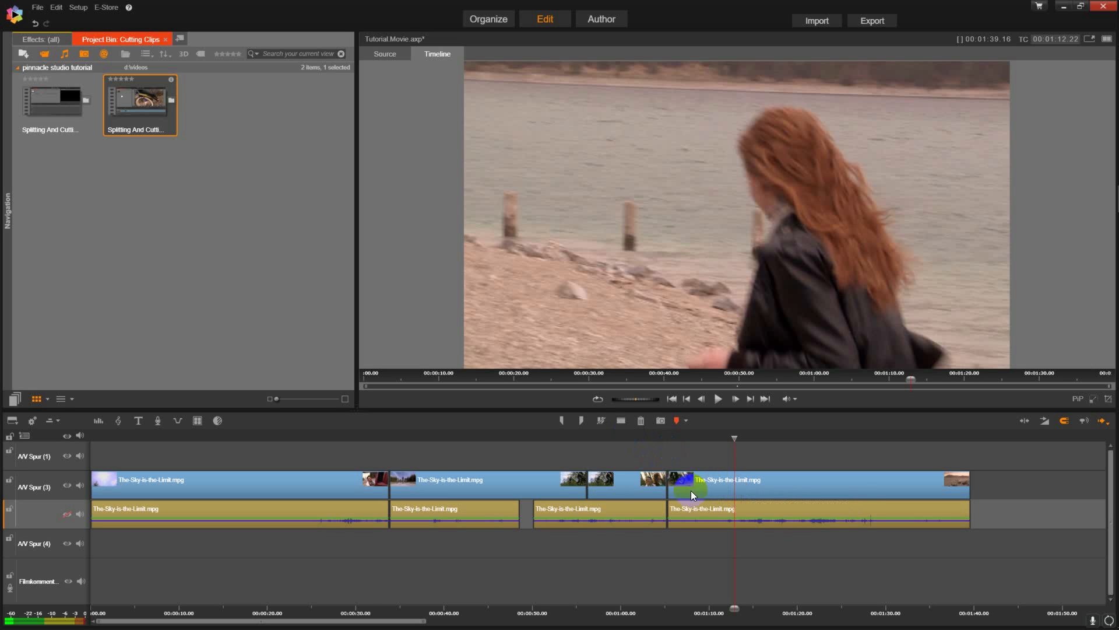
Undo the deletion of the video and audio section between 00:01:05.07 and 00:01:12.22, and deselect the clips
click(683, 515)
click(767, 487)
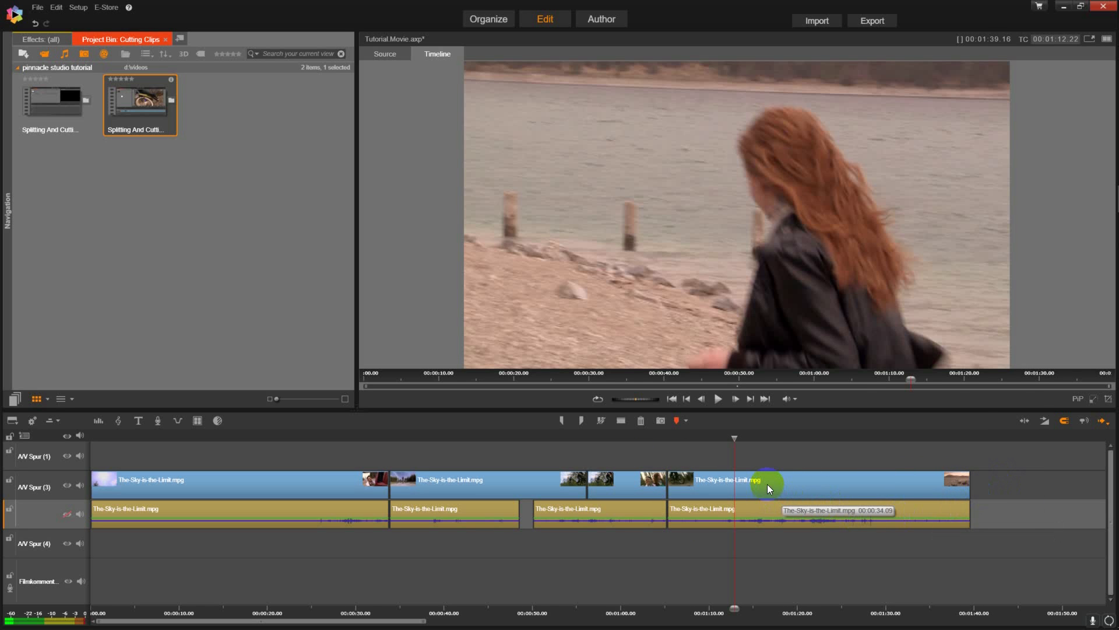
key(ctrl+z)
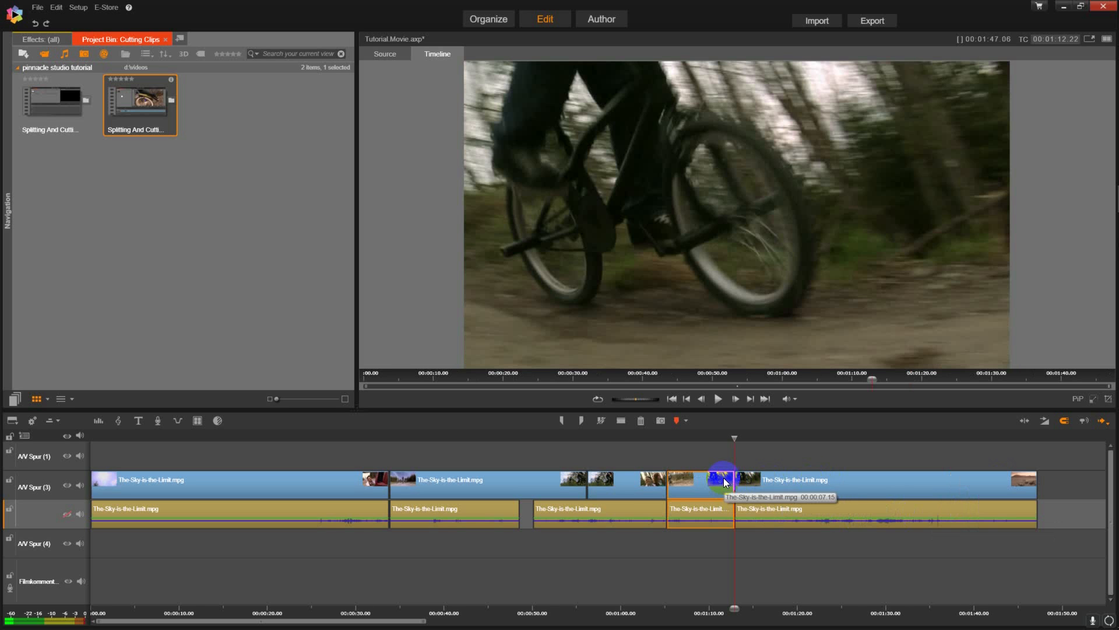
click(726, 543)
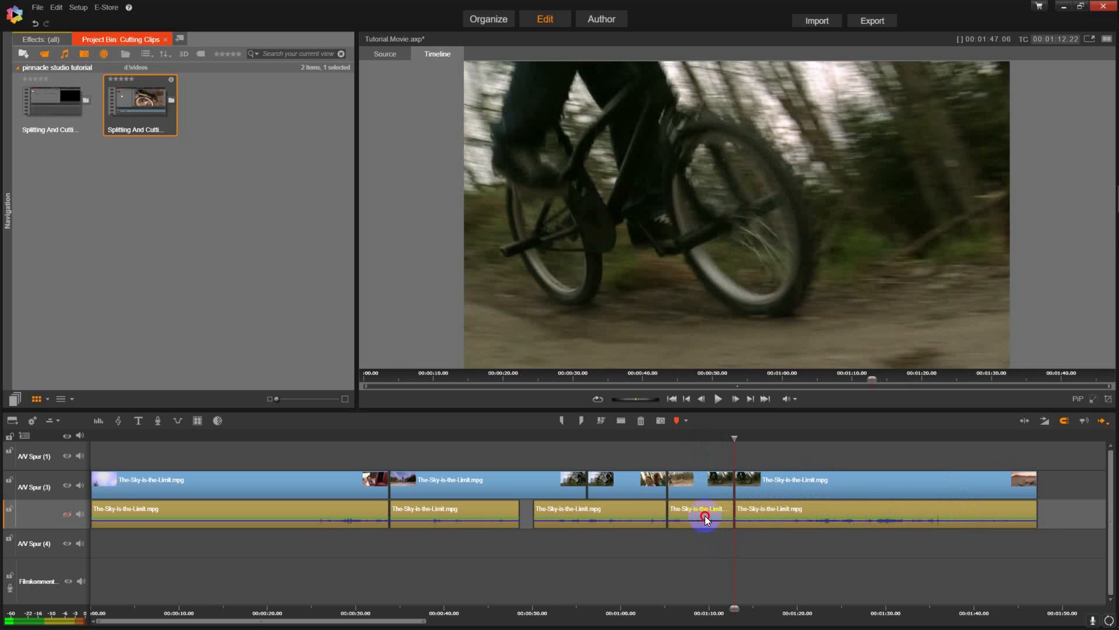
Try moving the audio section starting at 00:01:05.07 down to the A/V Spur (4) track, and return it to its original position
drag(705, 515, 700, 548)
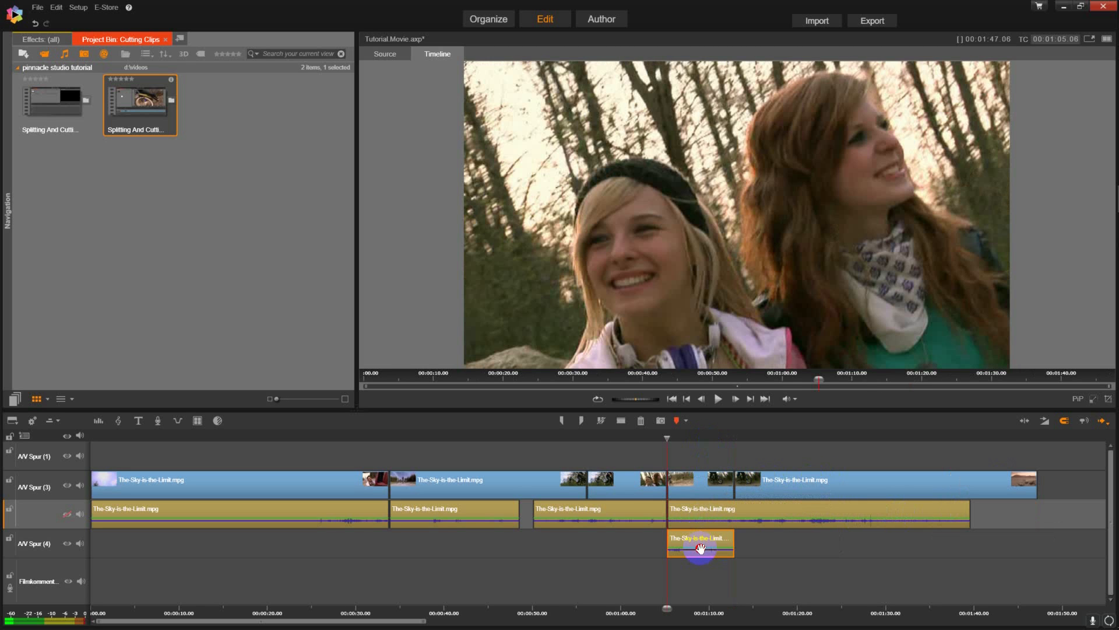
drag(701, 548, 701, 522)
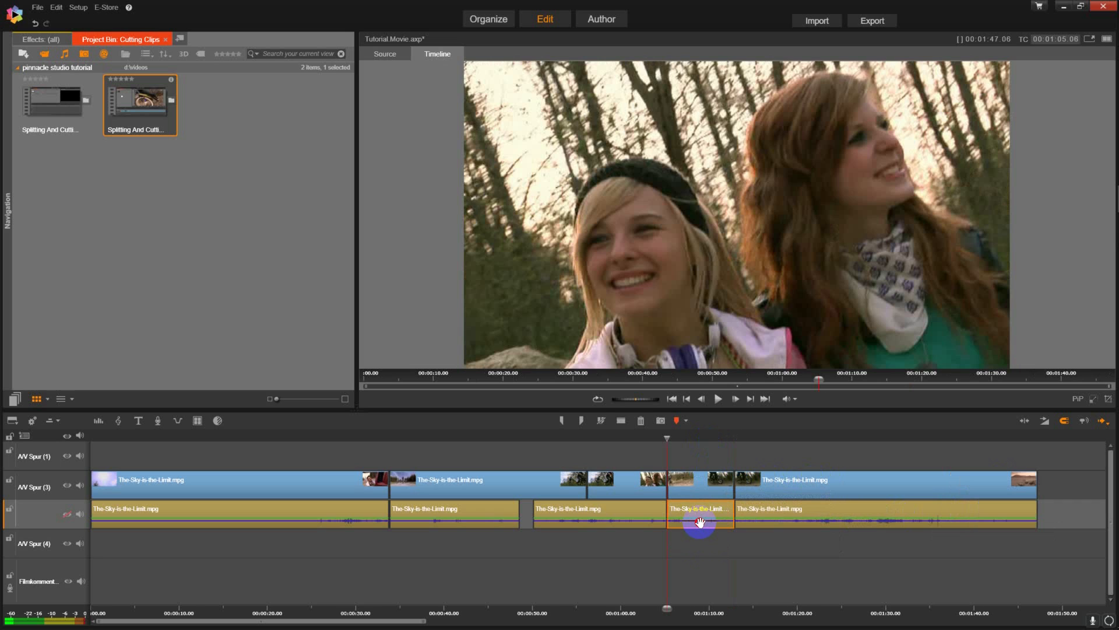
mouse_move(700, 522)
mouse_down()
mouse_move(715, 555)
mouse_move(710, 520)
mouse_up()
mouse_move(712, 525)
mouse_down()
mouse_move(710, 572)
mouse_move(702, 506)
mouse_up()
Try moving the audio section starting at 00:01:05.07 down to A/V Spur (4) in Overwrite Mode, and undo the move
mouse_move(1110, 431)
click(1106, 421)
click(1106, 455)
drag(706, 520, 889, 506)
drag(1015, 500, 940, 484)
drag(852, 561, 709, 544)
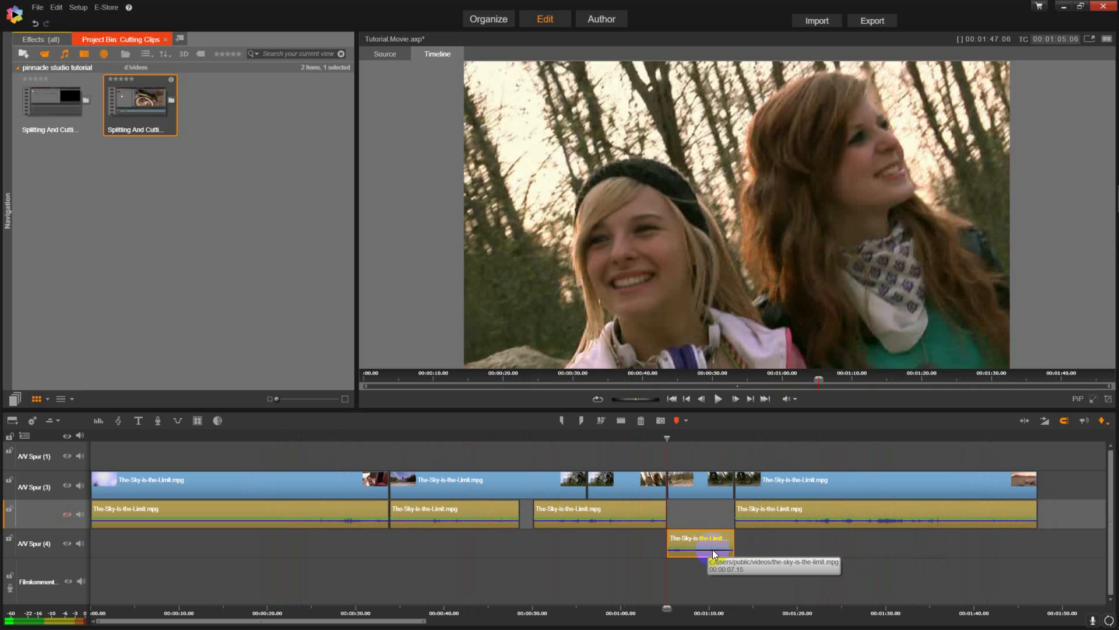
key(ctrl+z)
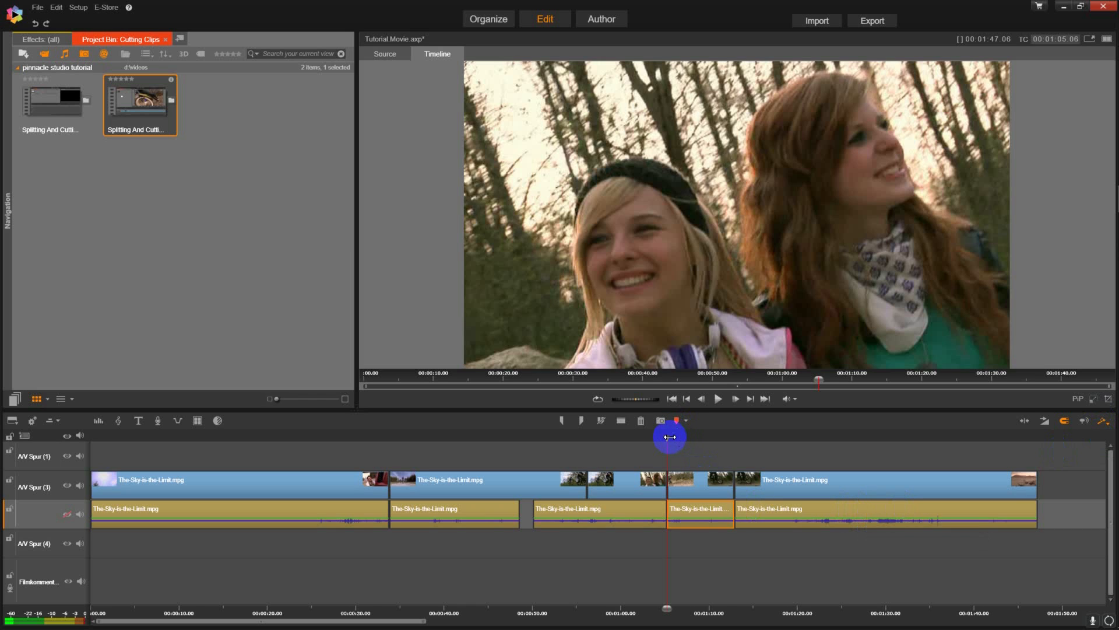
click(699, 453)
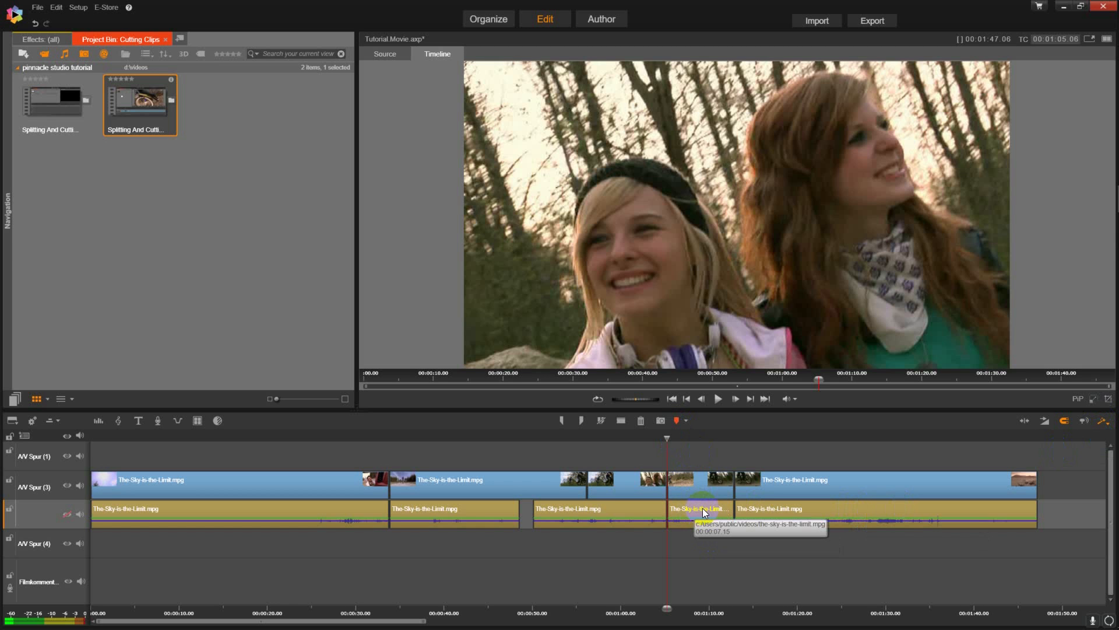
Try moving the video and audio section from 00:01:05.07 into the last clip, up to 00:01:12.23, and undo the moves
drag(694, 487, 851, 482)
drag(736, 496, 775, 486)
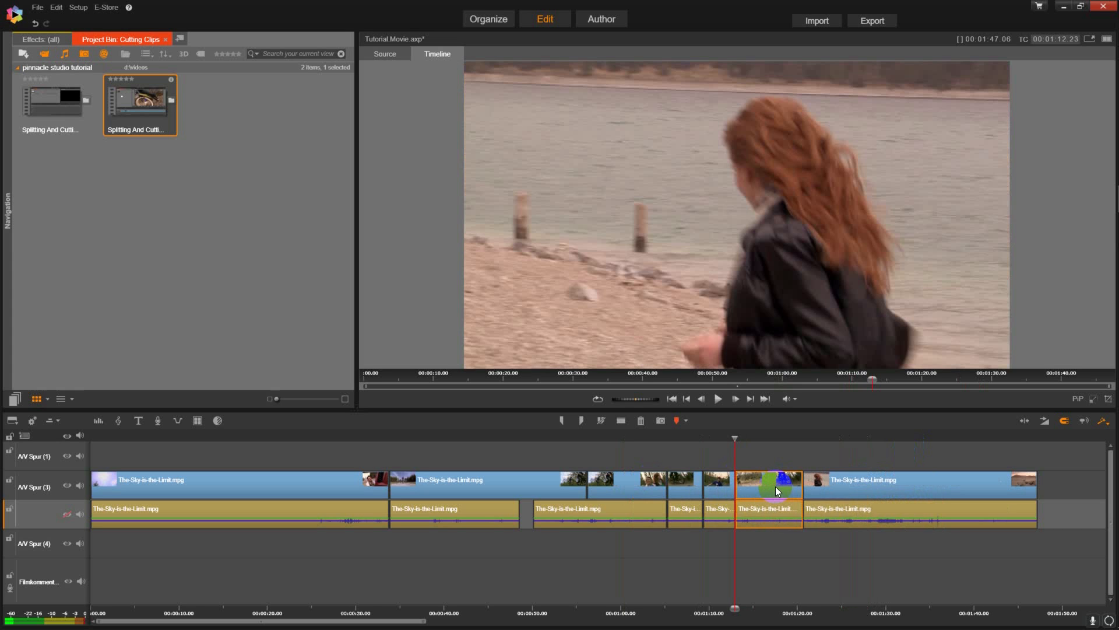
click(1102, 421)
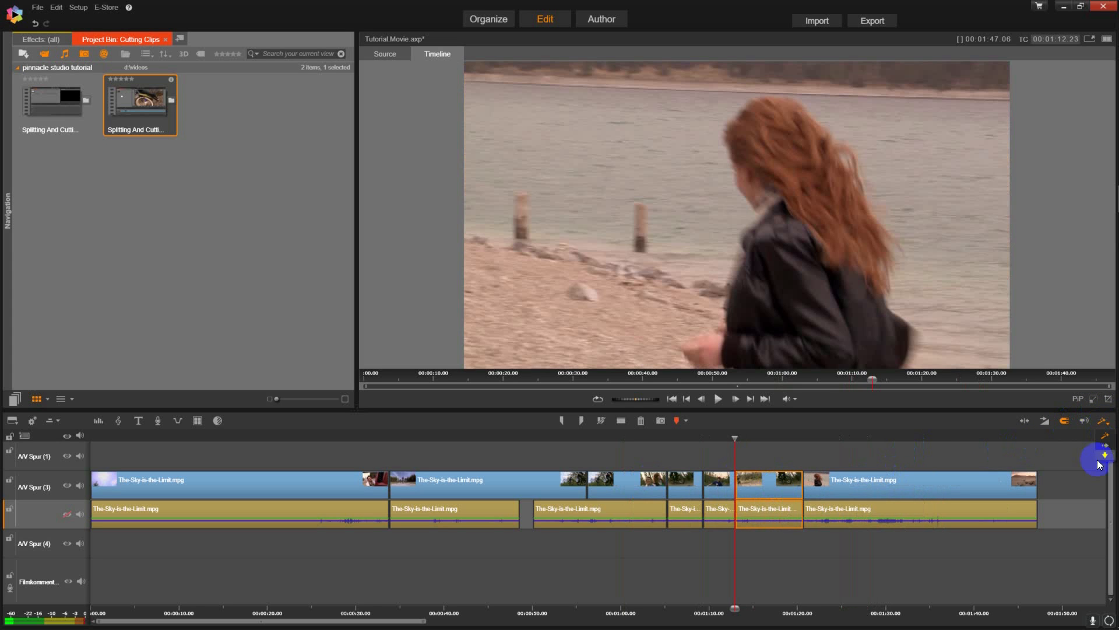
click(789, 458)
key(ctrl+z)
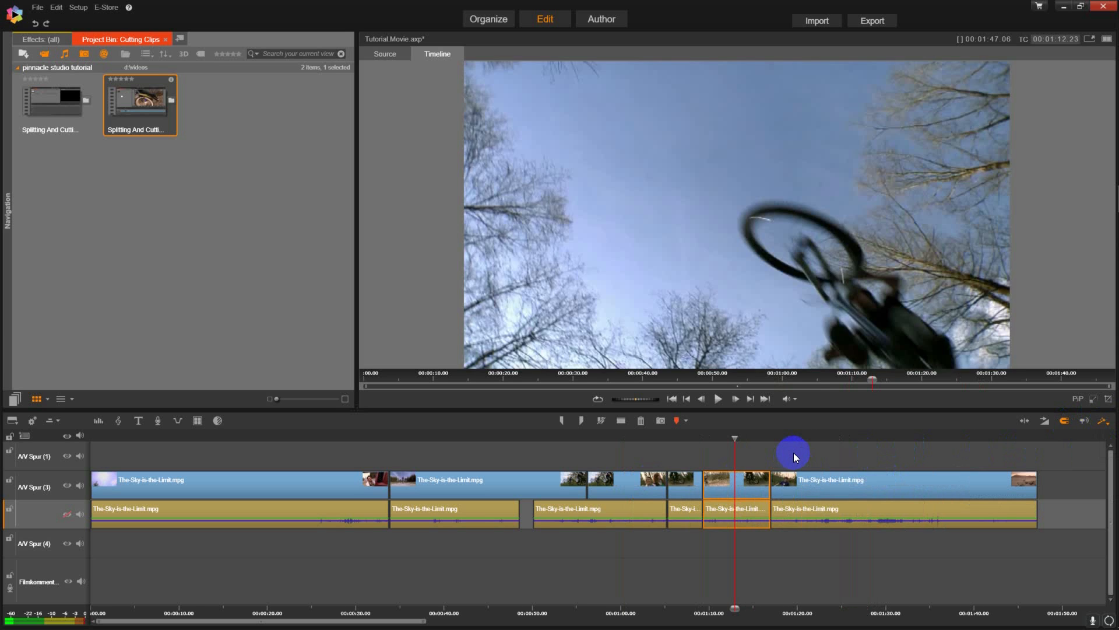
key(ctrl+z)
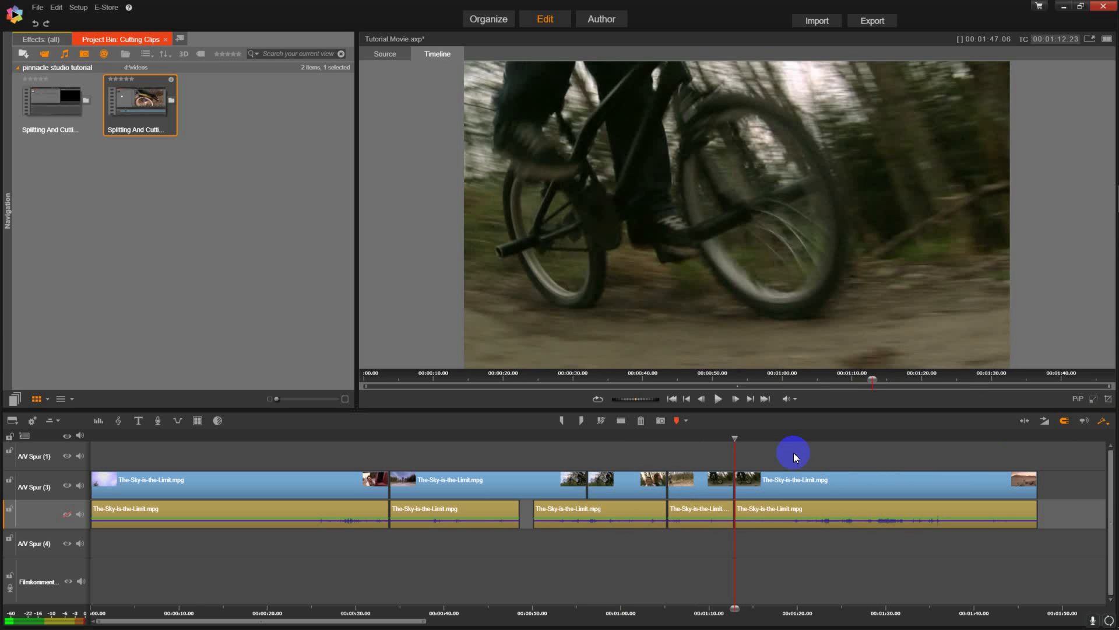
Try deleting only the audio section starting at 00:01:05.07 in Overwrite Mode, and undo the deletion
click(716, 515)
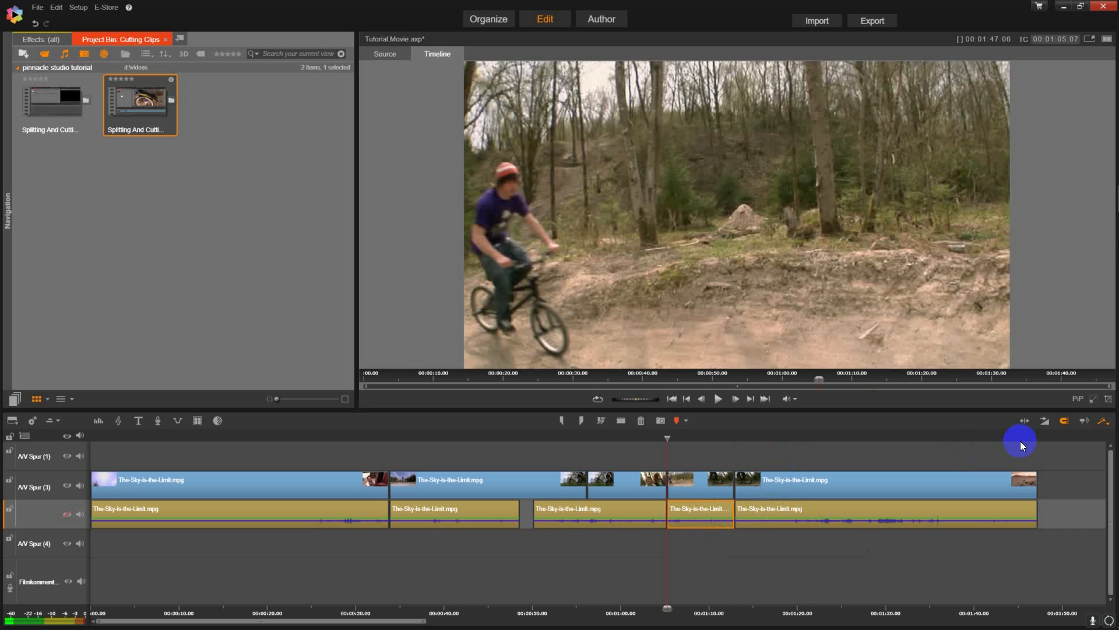
click(1104, 424)
click(1109, 426)
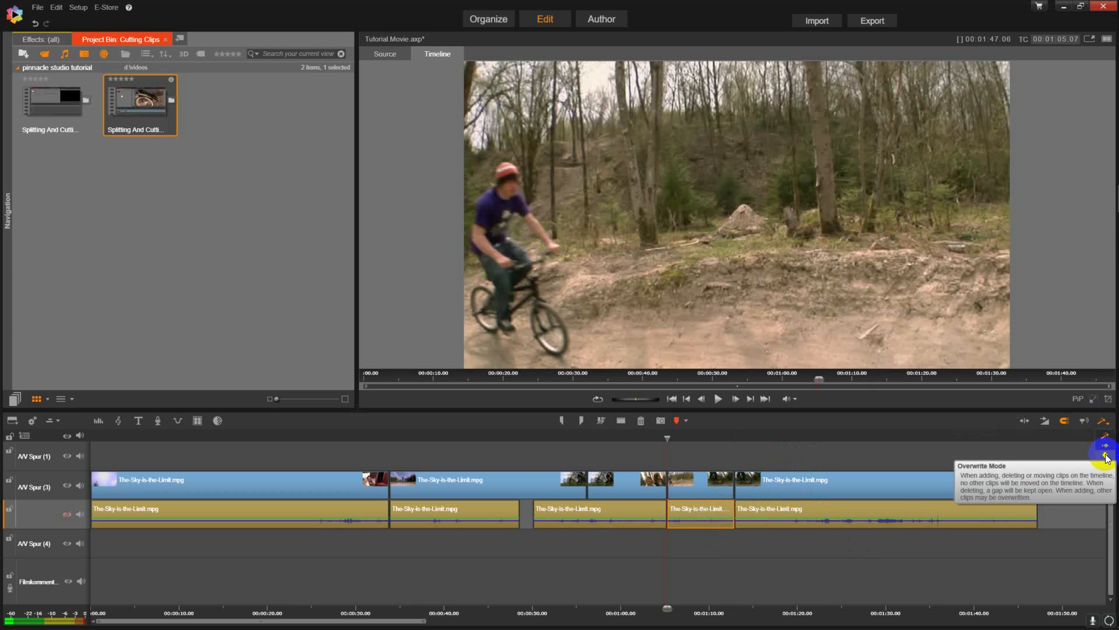
click(1107, 457)
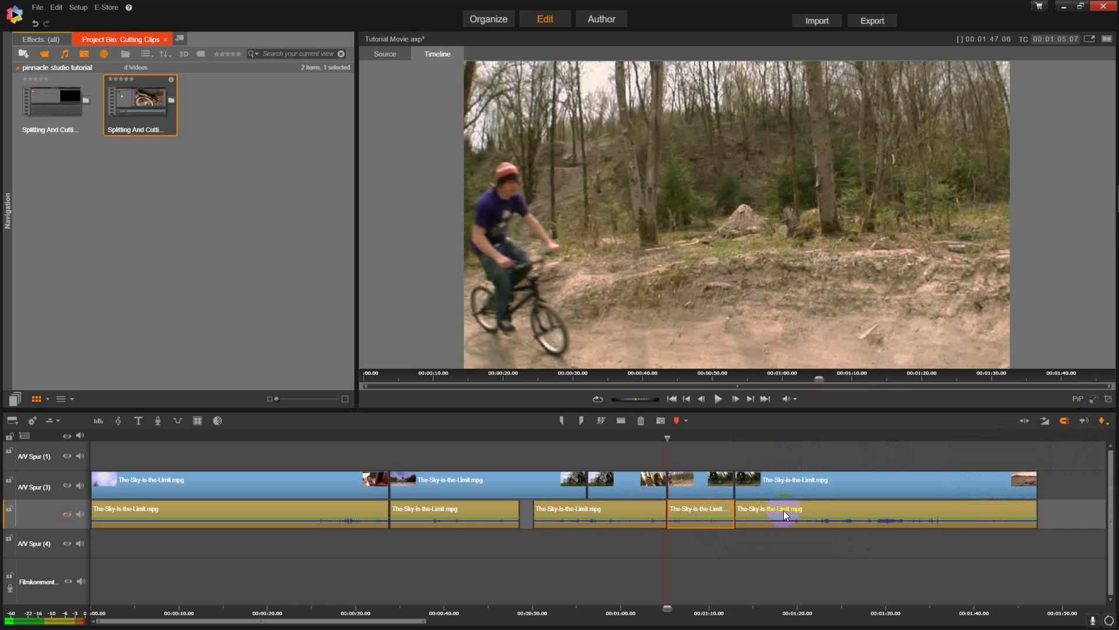
right_click(711, 517)
click(741, 495)
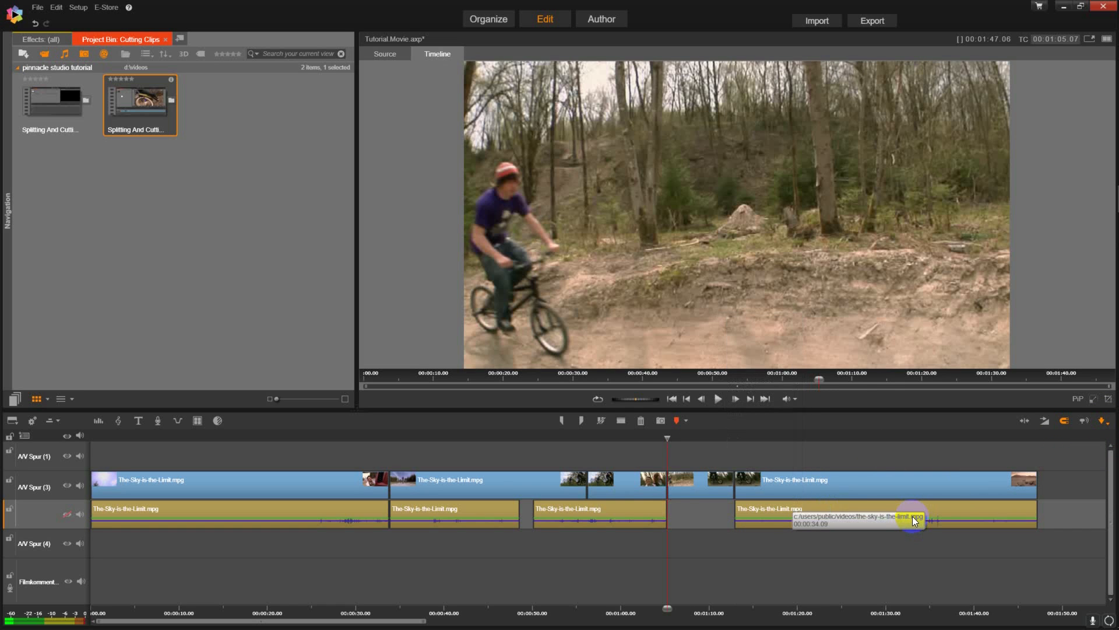
key(ctrl+z)
Switch the timeline to the smart editing mode and delete only the audio section between 00:01:05.07 and 00:01:12.22
click(1104, 421)
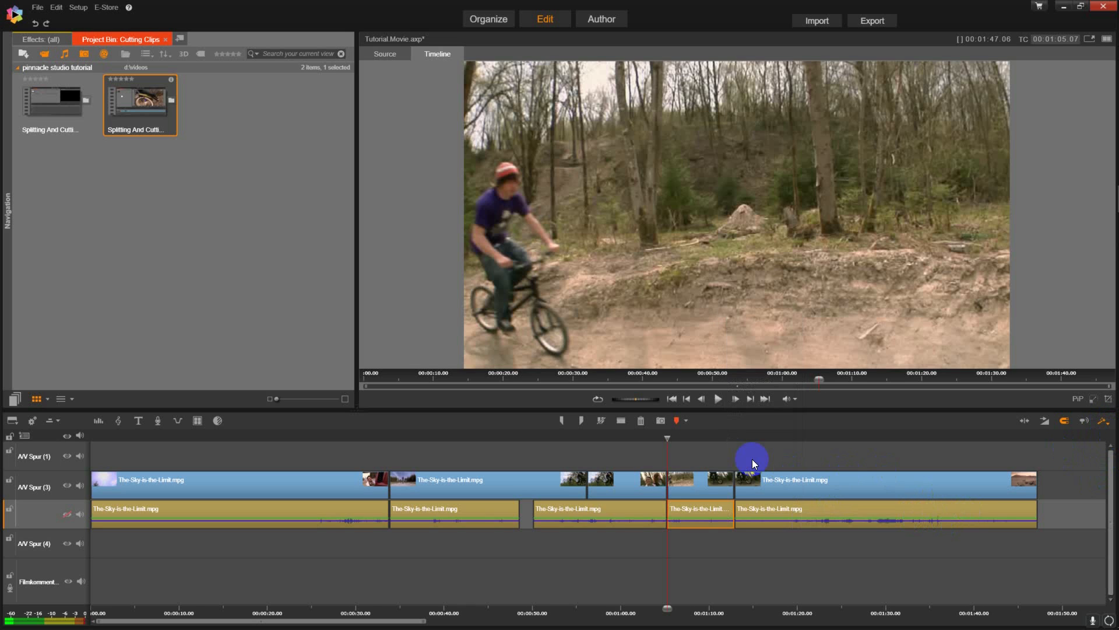
click(698, 460)
click(717, 514)
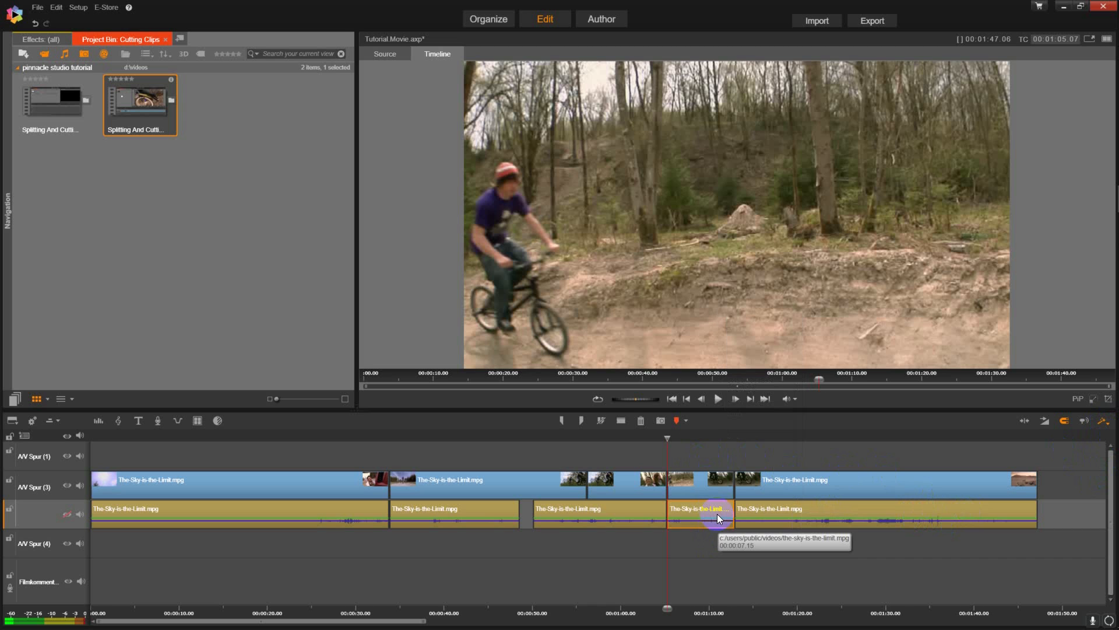
key(Delete)
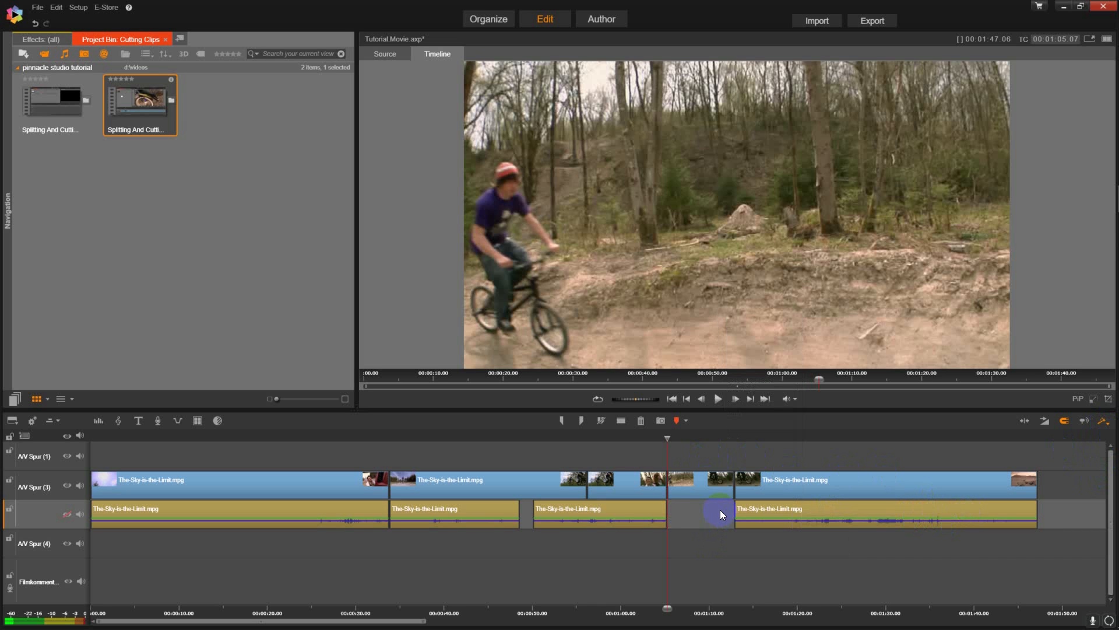